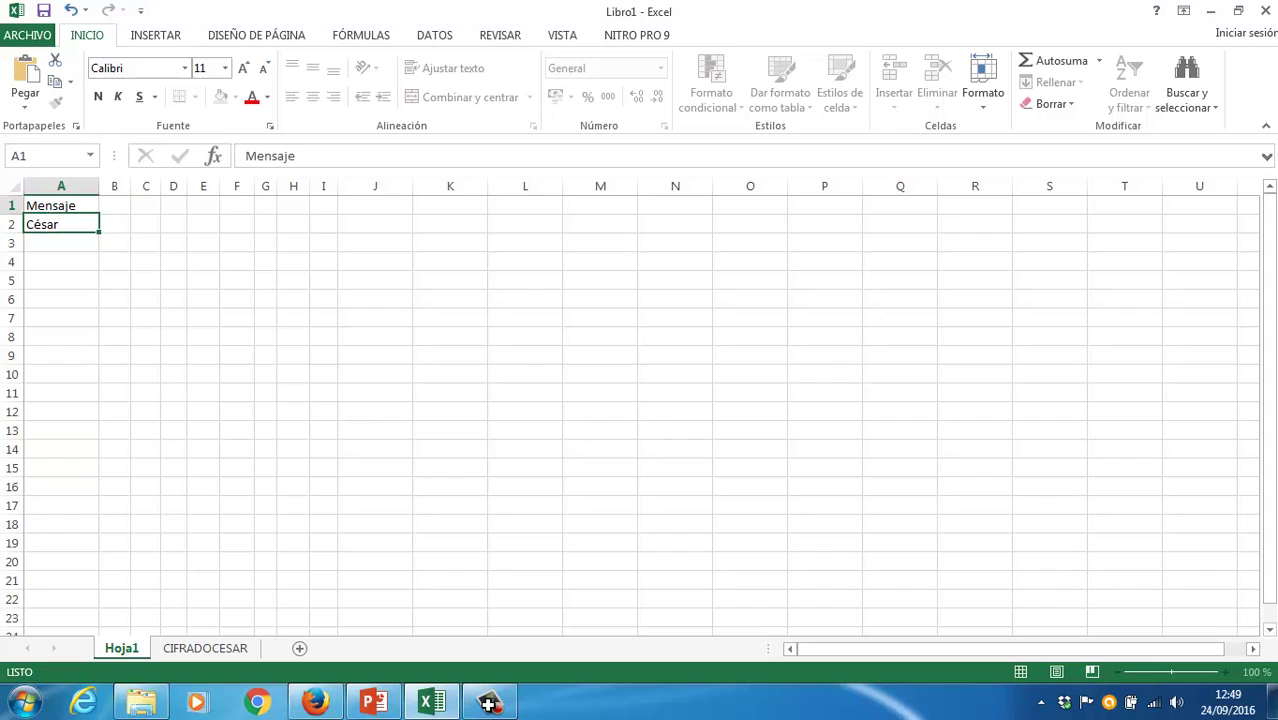
- Enter the letter "a" in cell B1, next to the Mensaje label
{"action": "key", "text": "Right"}
{"action": "type", "text": "a"}
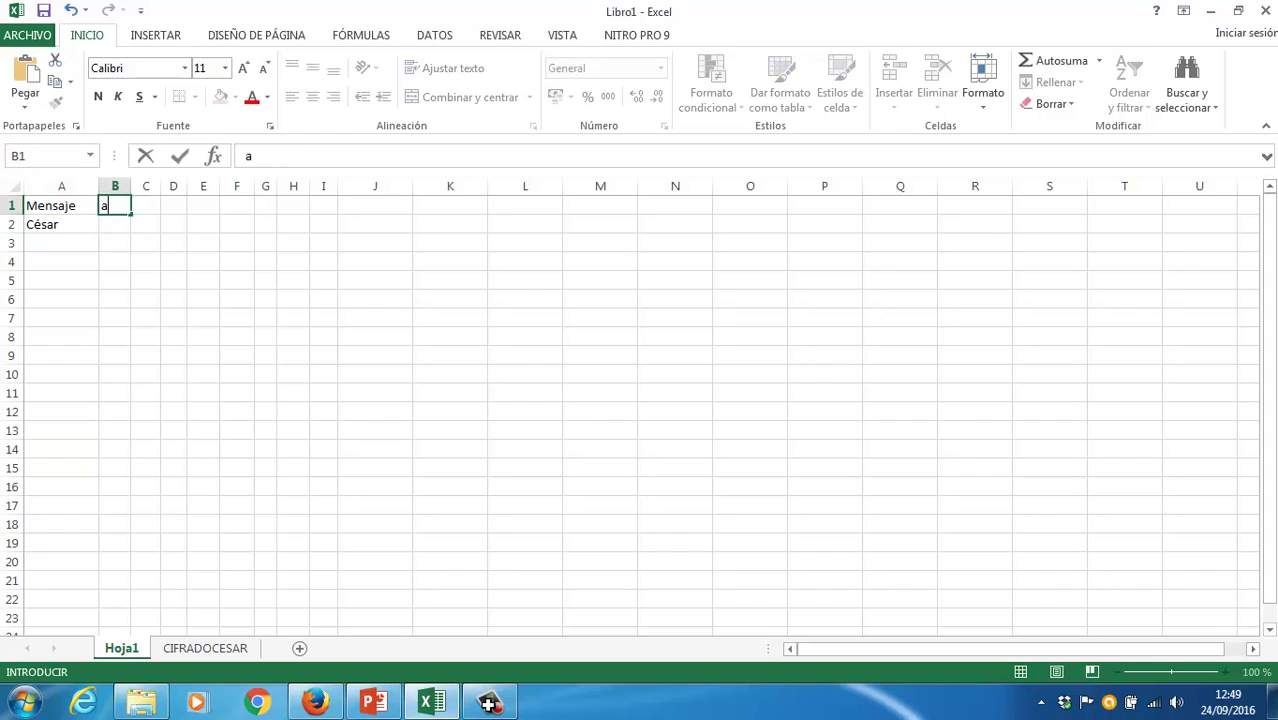
{"action": "key", "text": "Return"}
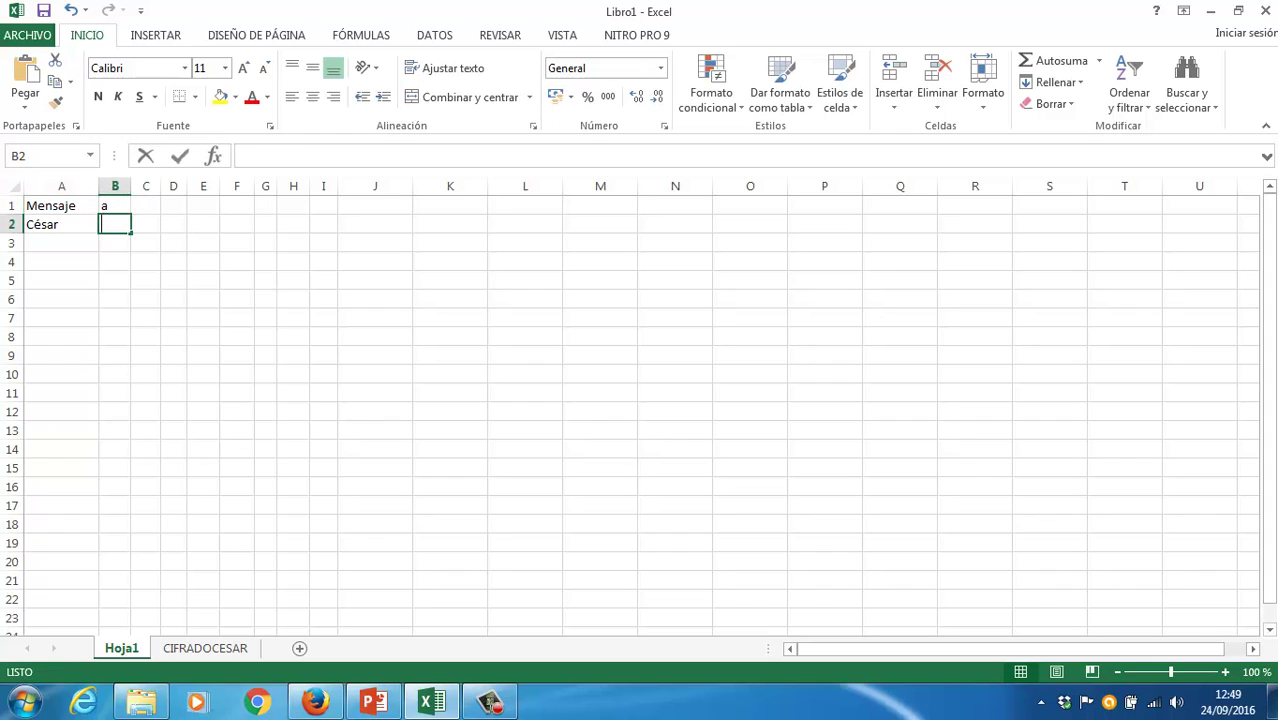
- Start a BUSCARV formula in cell B2 with B1 as the lookup value
{"action": "type", "text": "=b"}
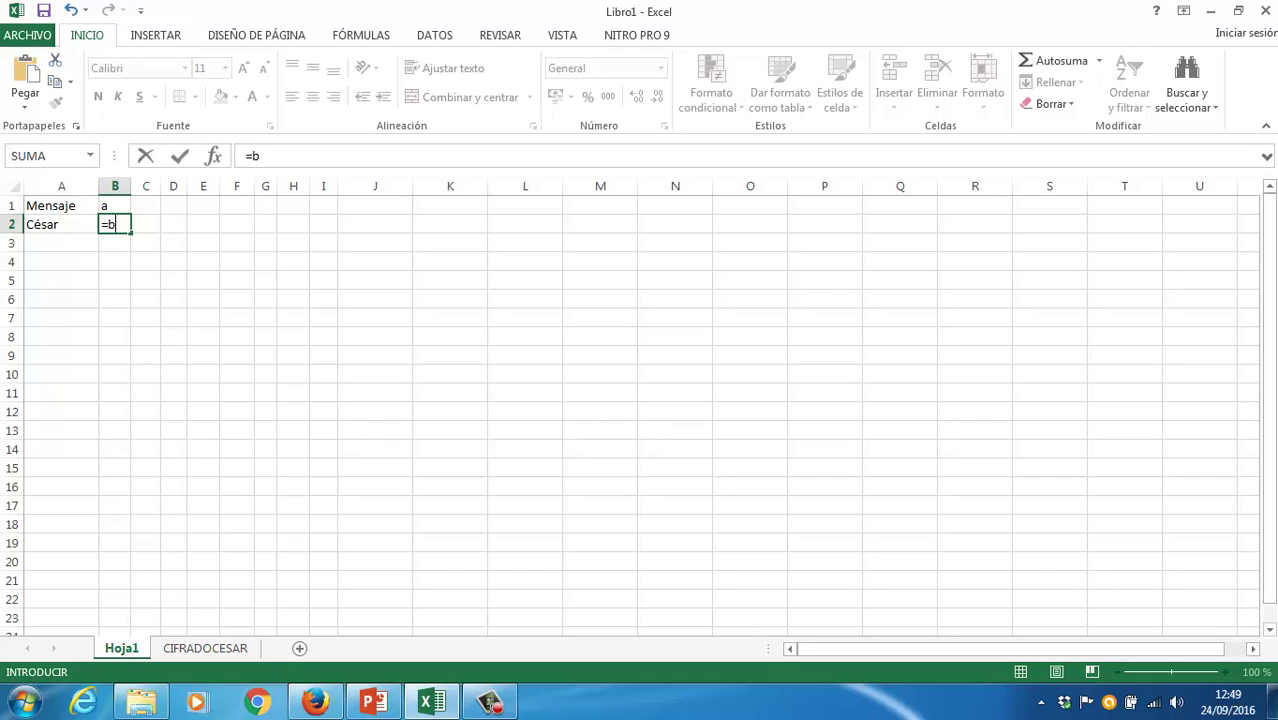
{"action": "type", "text": "uscar"}
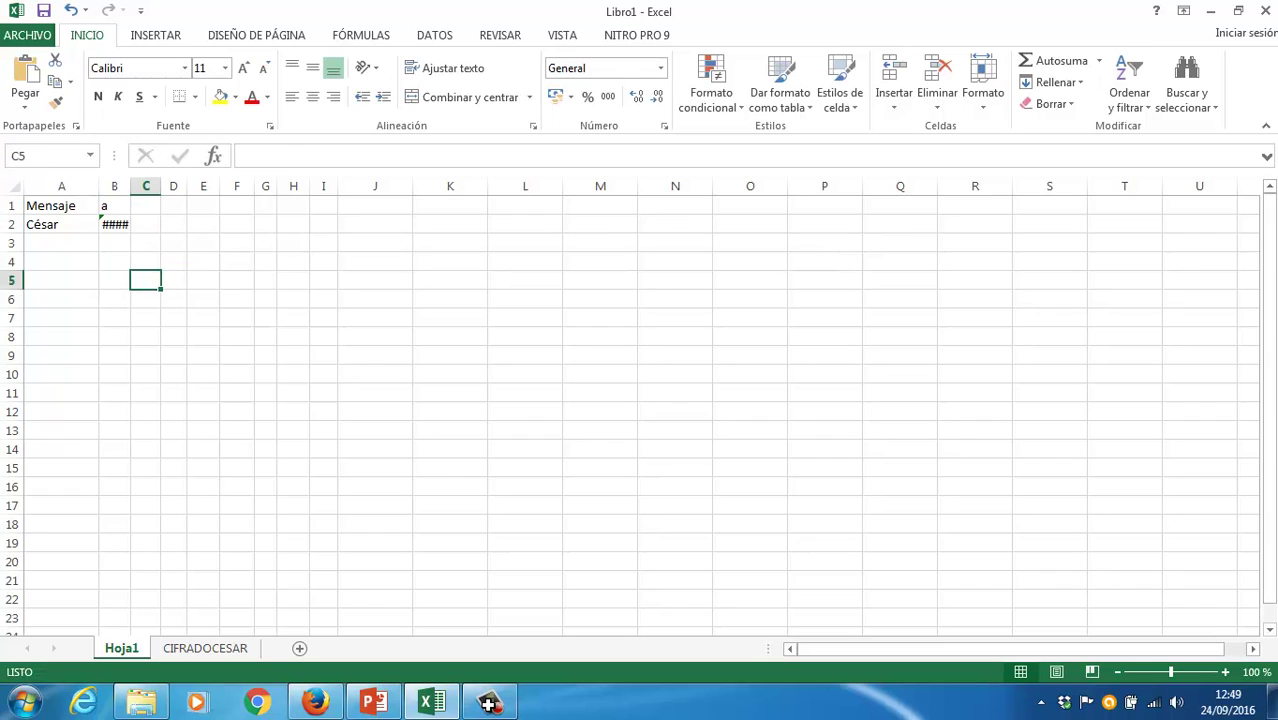
{"action": "left_click", "coordinate": [114, 224]}
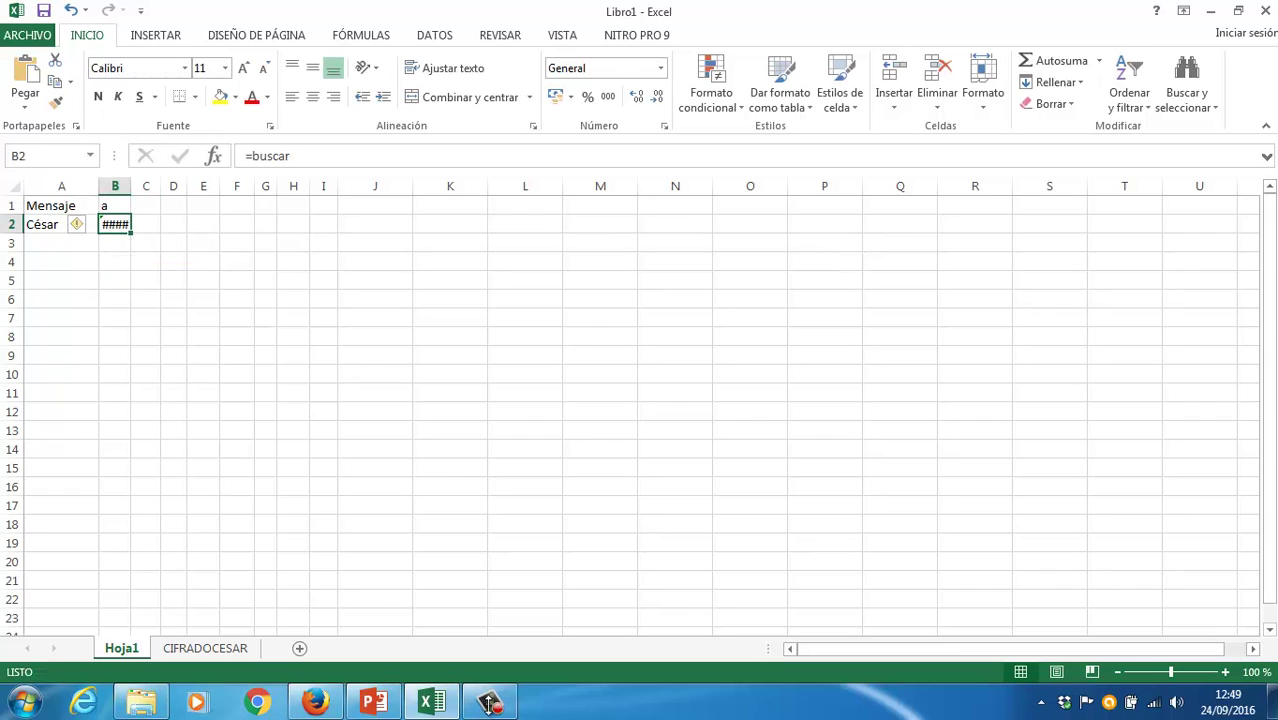
{"action": "left_click", "coordinate": [300, 156]}
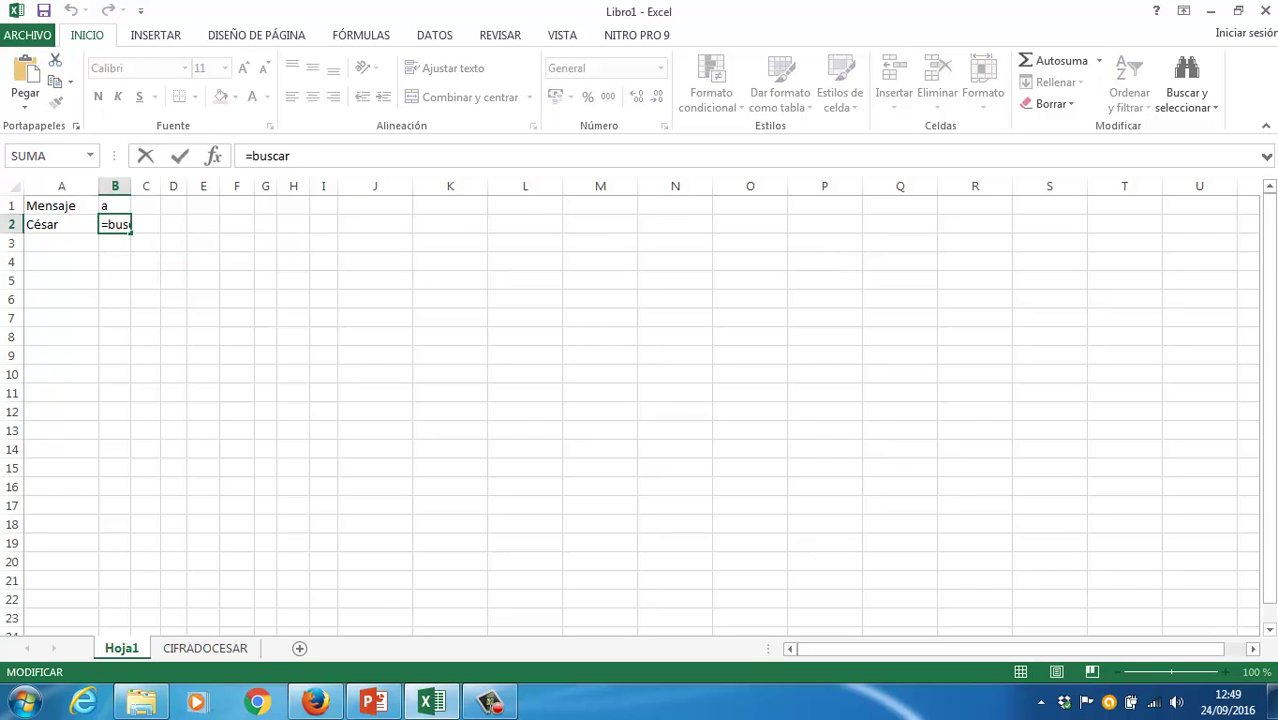
{"action": "type", "text": "v"}
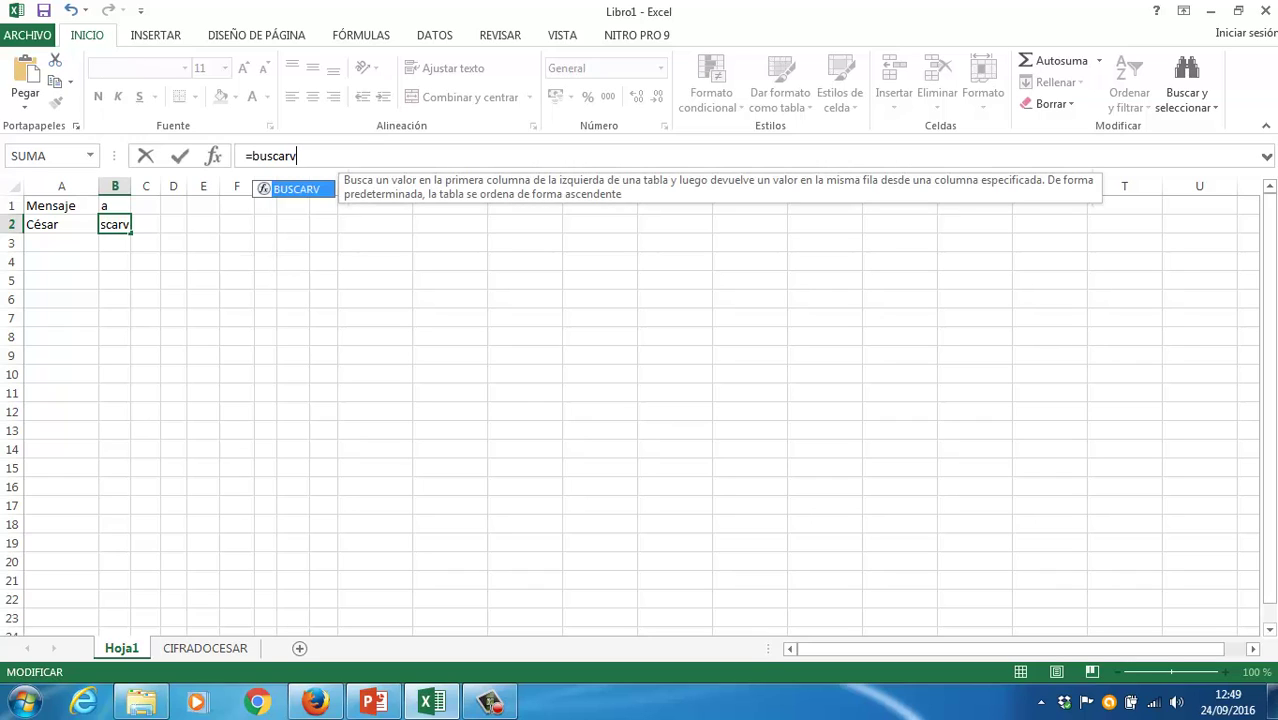
{"action": "type", "text": "("}
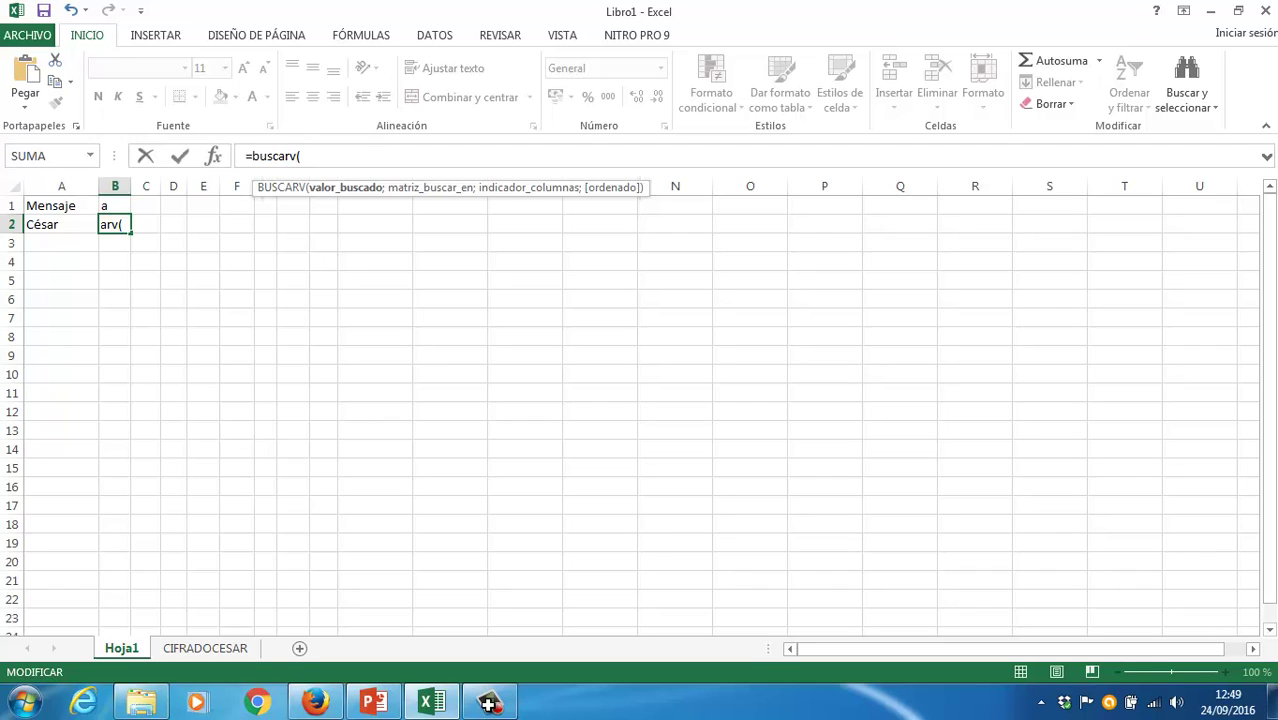
{"action": "left_click", "coordinate": [114, 205]}
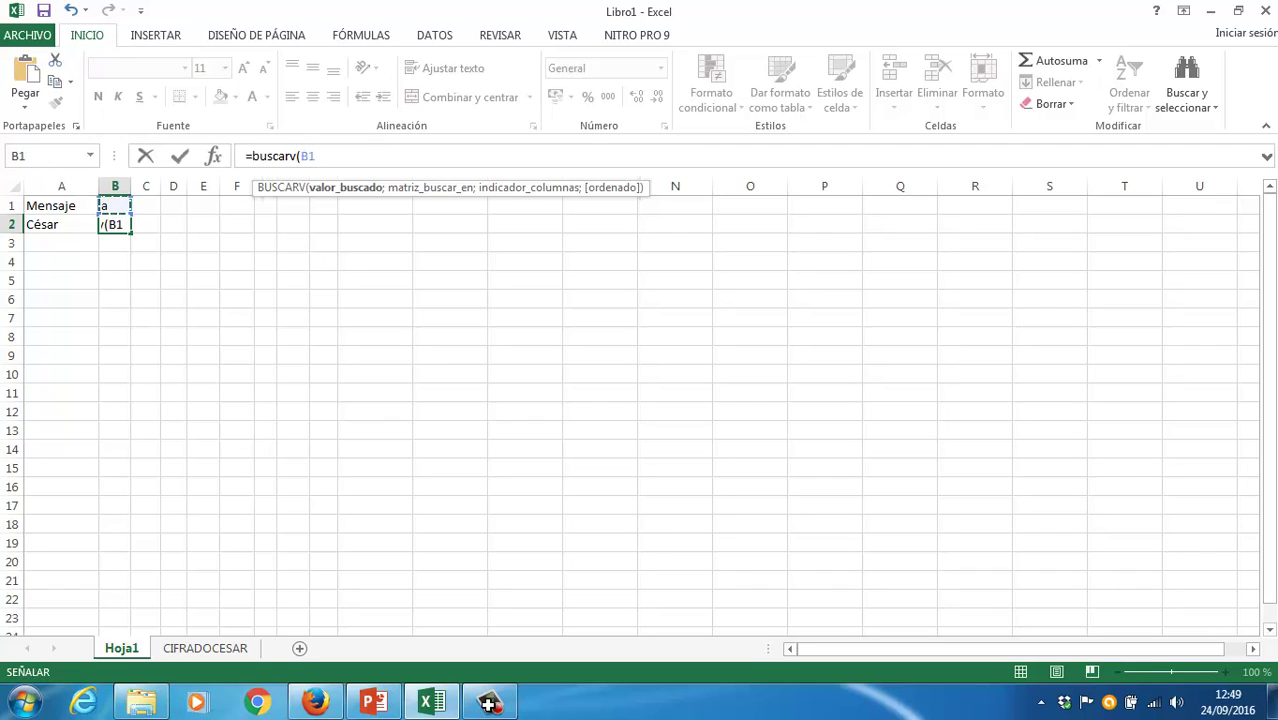
{"action": "type", "text": ";"}
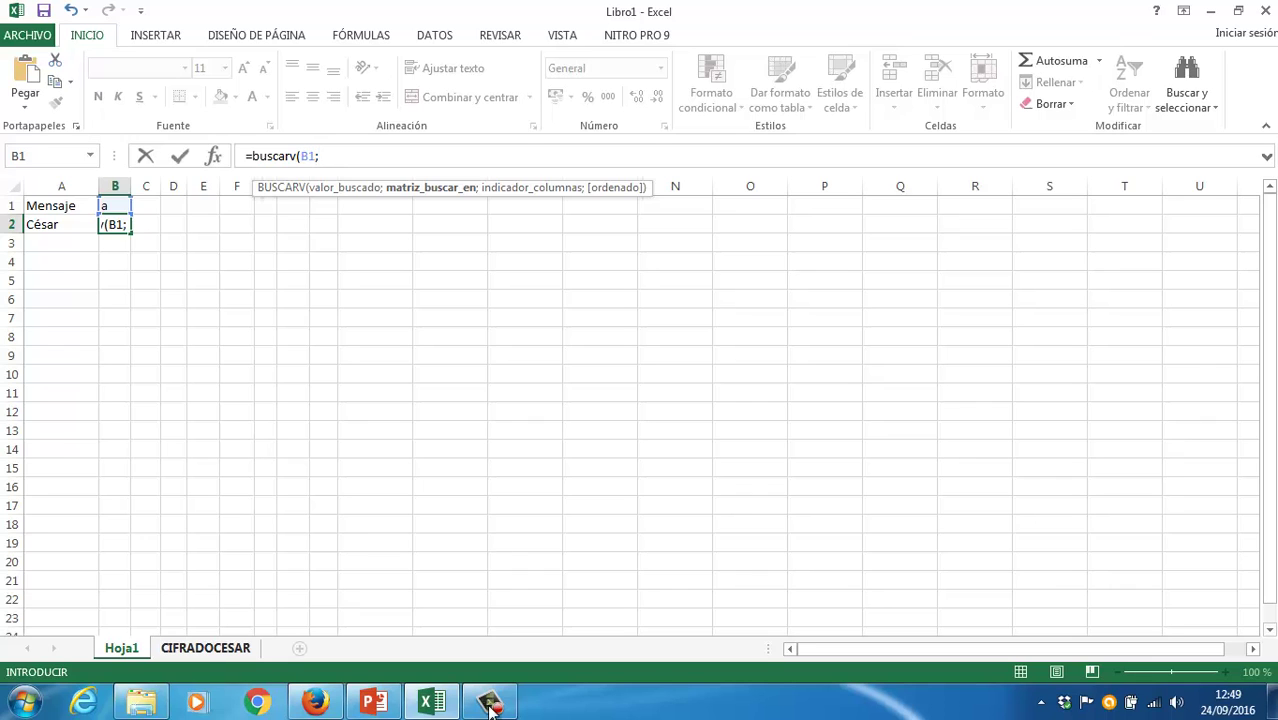
- Complete the BUSCARV formula with CIFRADOCESAR!A1:B27 as the lookup range and 2 as the column index
{"action": "left_click", "coordinate": [205, 648]}
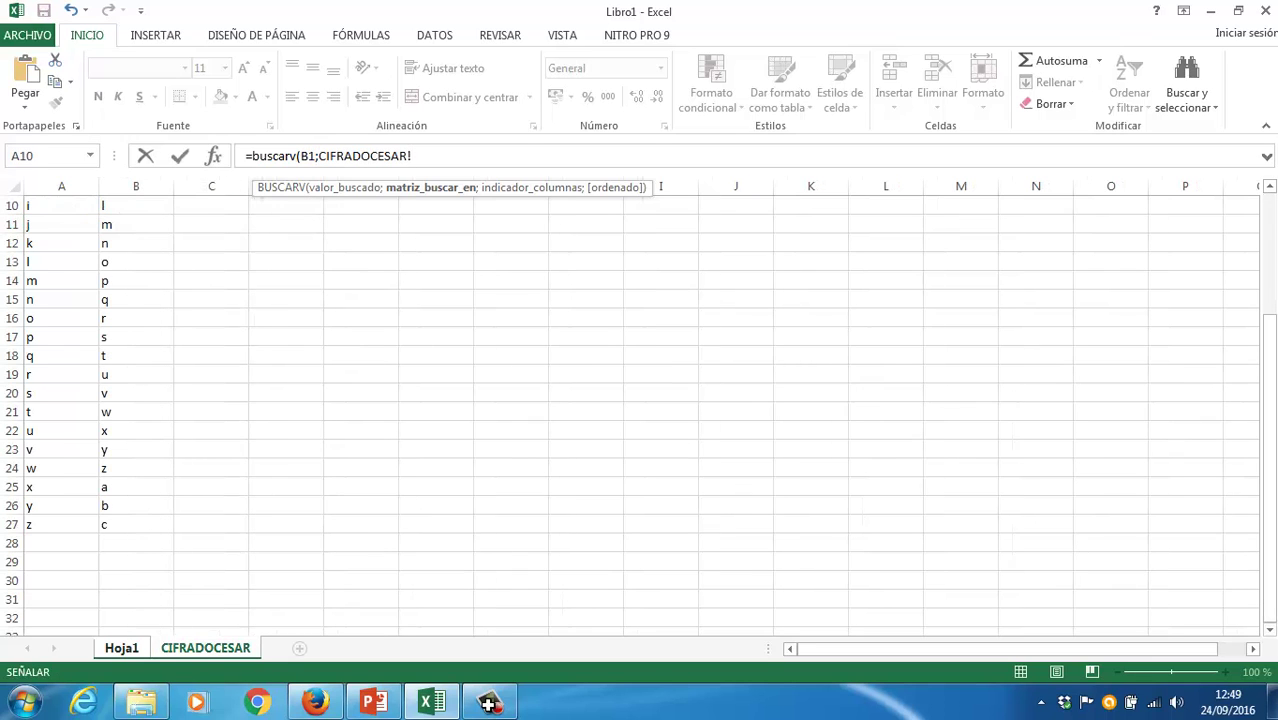
{"action": "scroll", "coordinate": [490, 706], "scroll_direction": "up", "scroll_amount": 3}
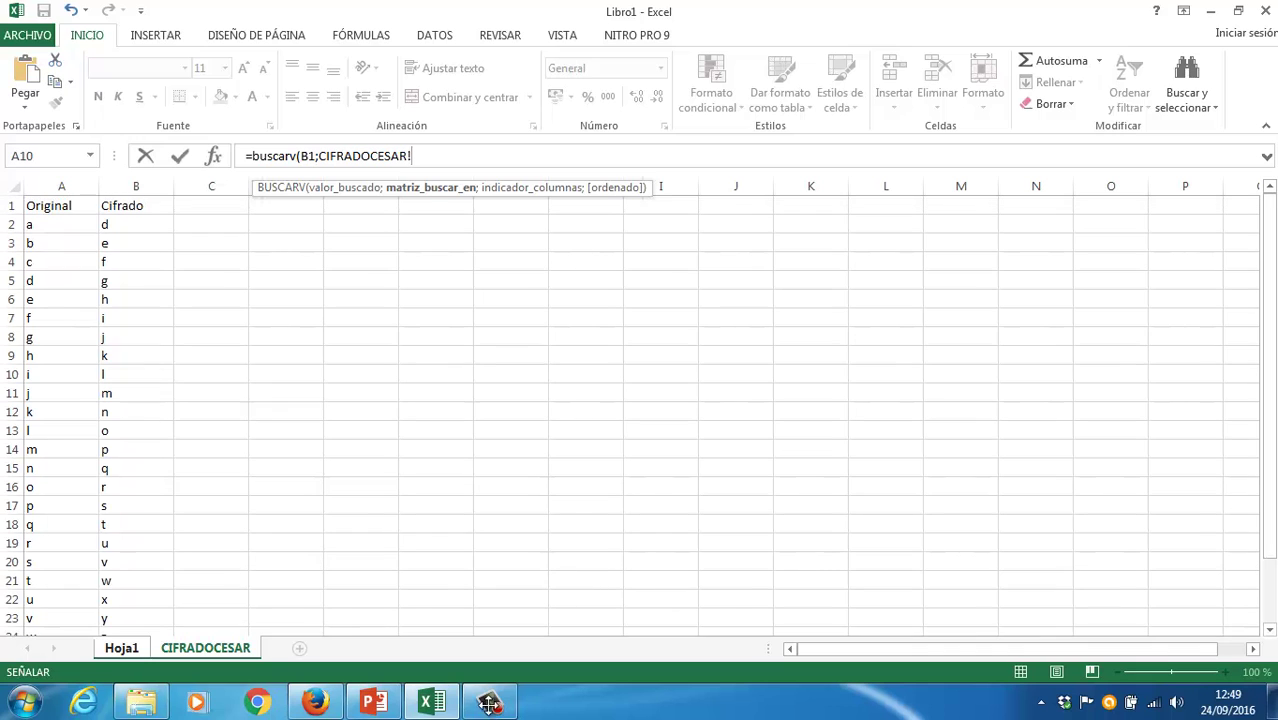
{"action": "left_click_drag", "start_coordinate": [28, 205], "coordinate": [150, 610]}
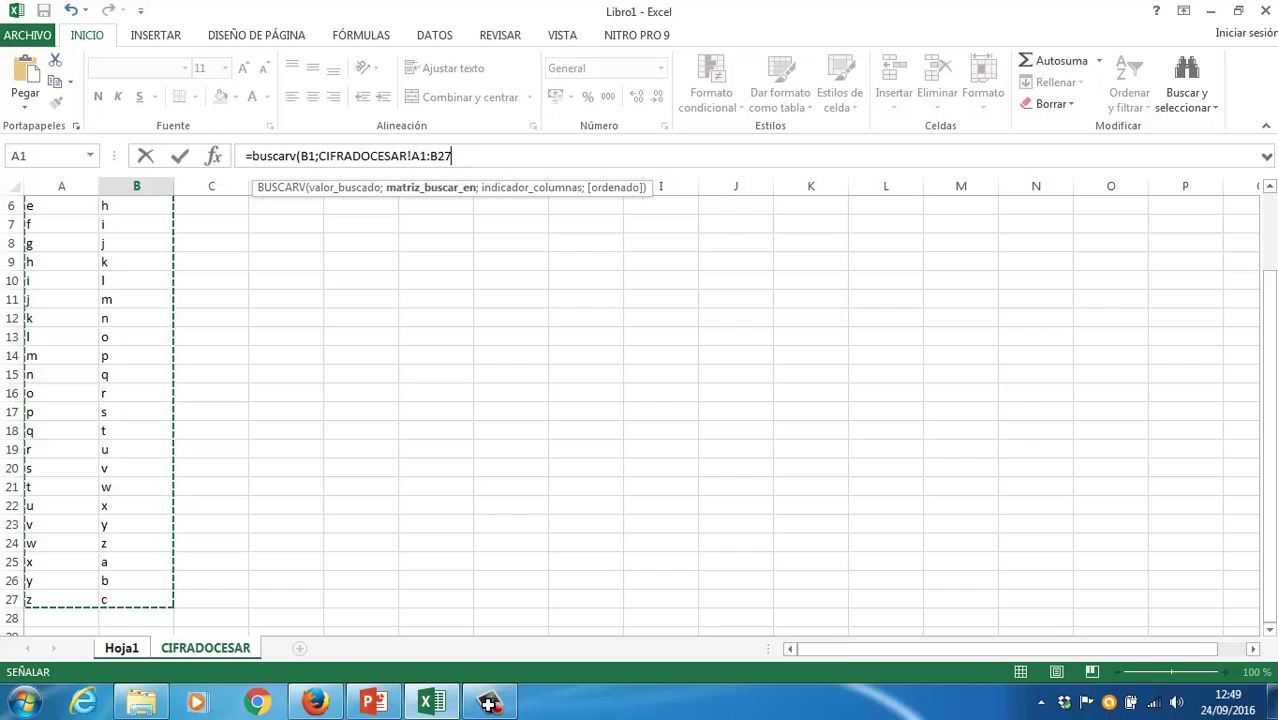
{"action": "type", "text": ";"}
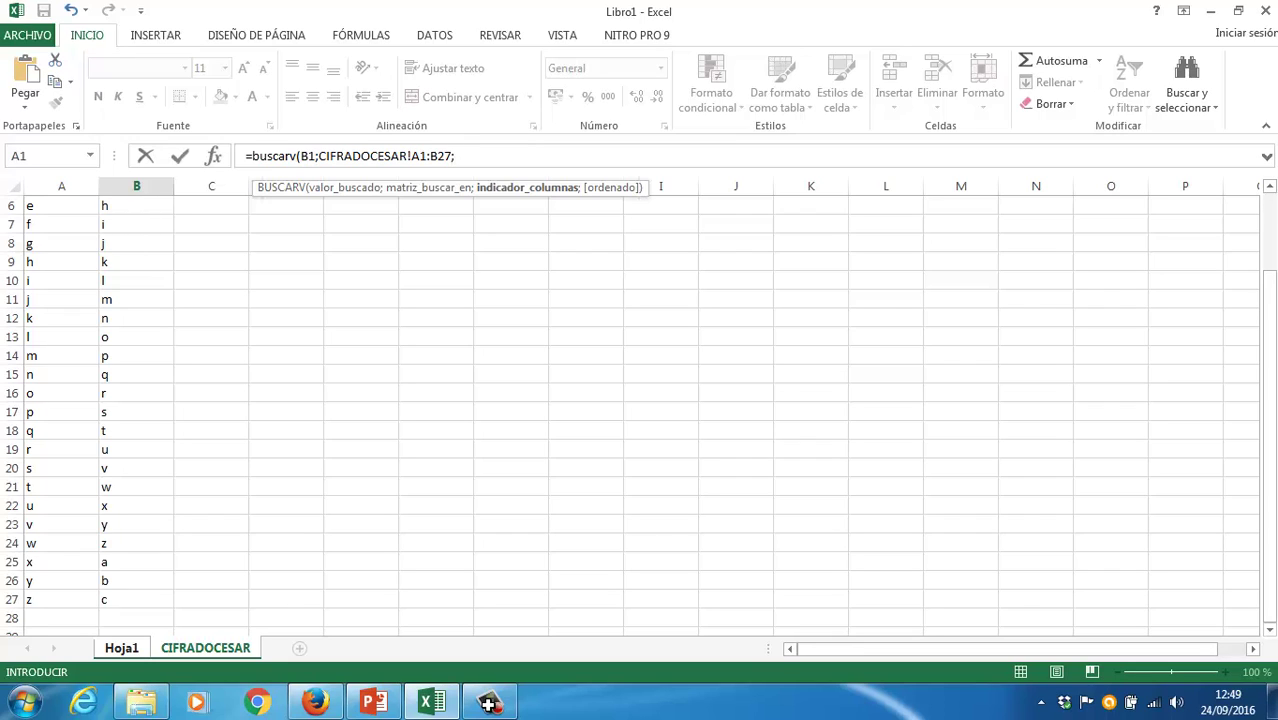
{"action": "type", "text": "2)"}
{"action": "key", "text": "Return"}
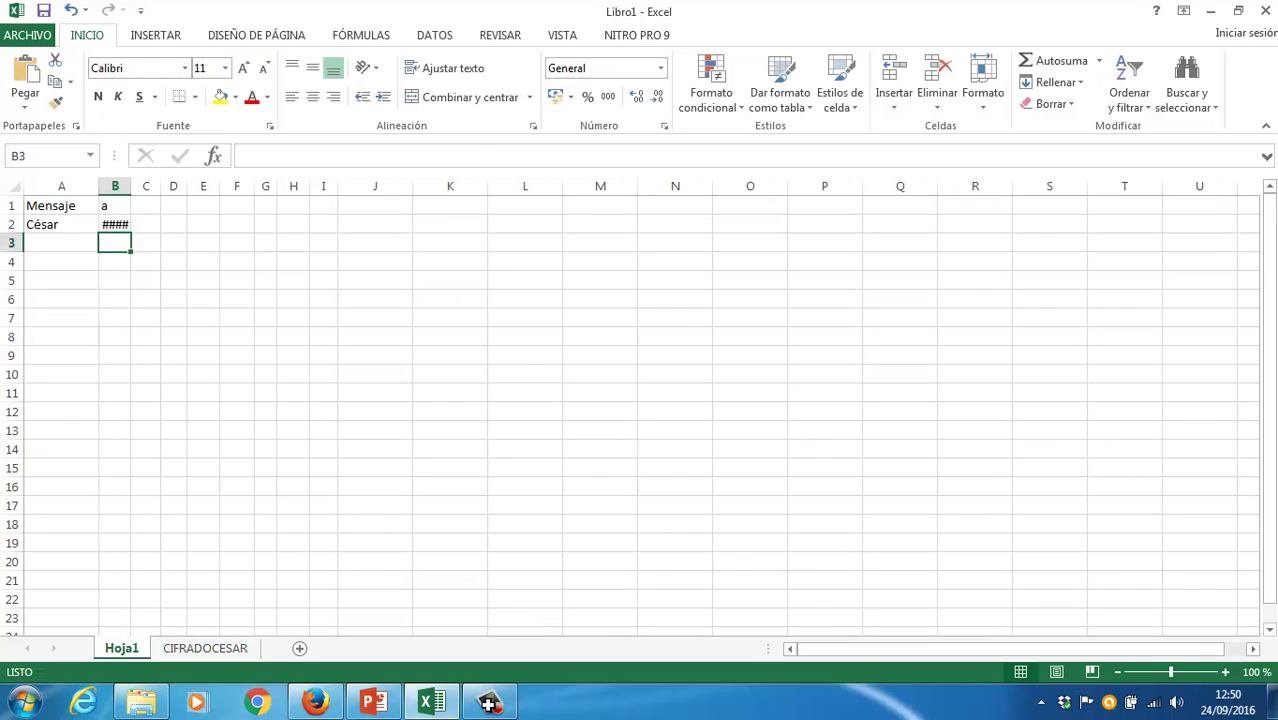
- Change the column index of the BUSCARV formula in B2 to 1
{"action": "left_click", "coordinate": [114, 224]}
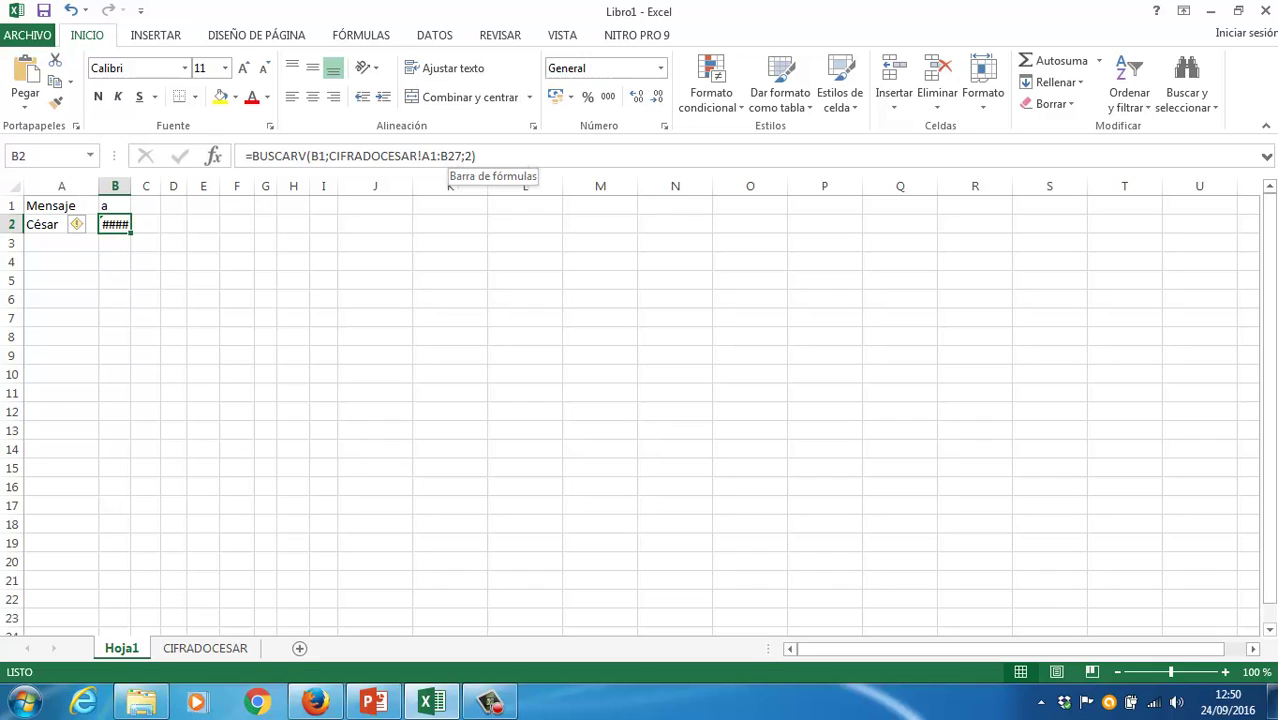
{"action": "left_click", "coordinate": [437, 156]}
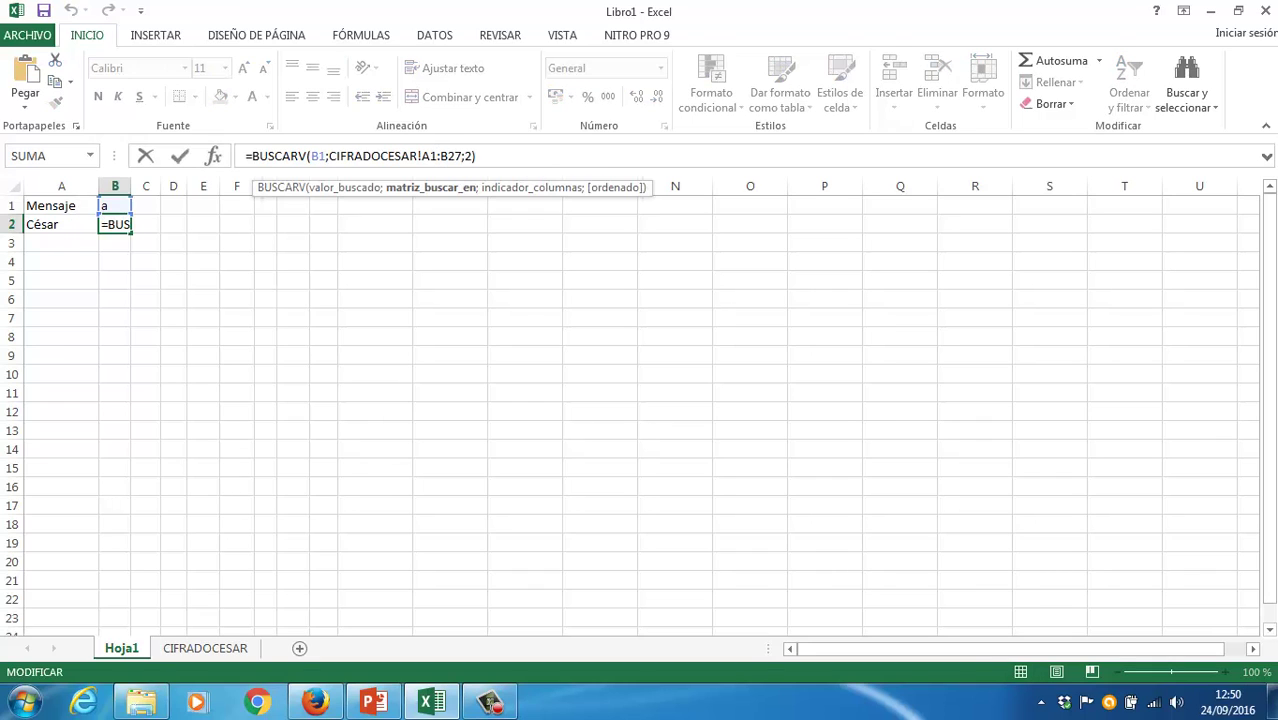
{"action": "left_click", "coordinate": [478, 156]}
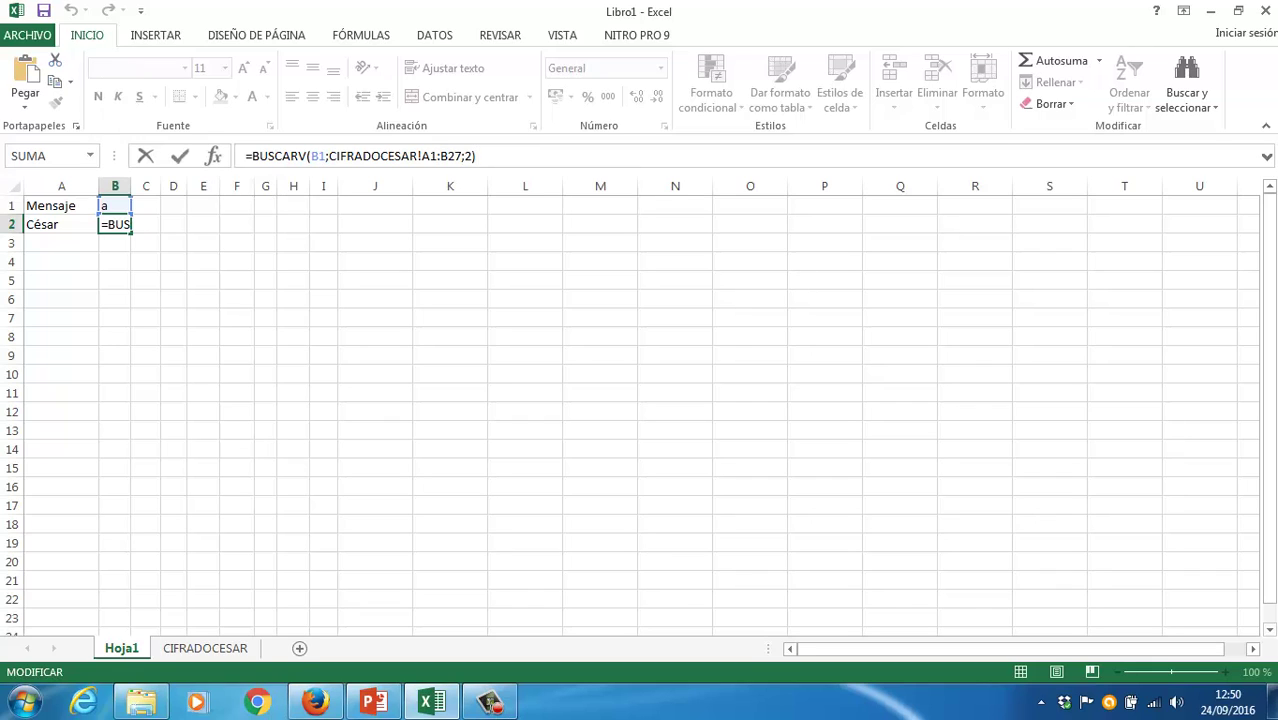
{"action": "key", "text": "Left"}
{"action": "key", "text": "BackSpace"}
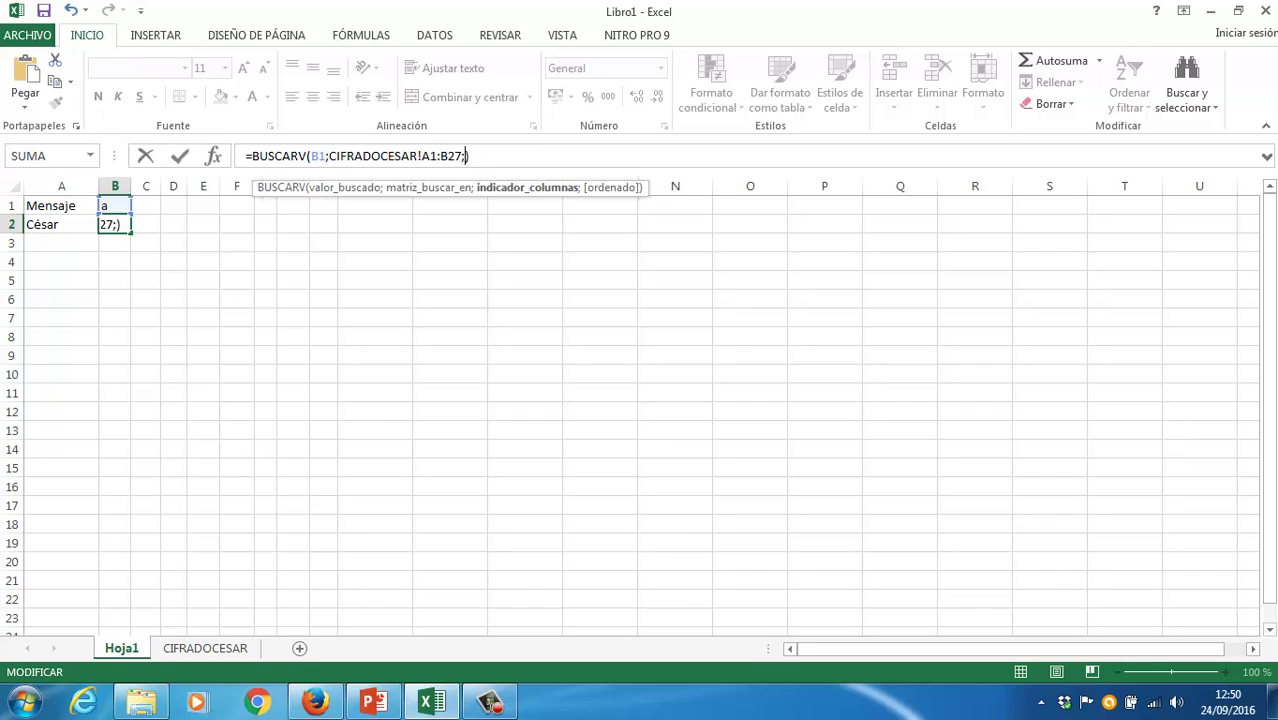
{"action": "type", "text": "1"}
{"action": "key", "text": "Return"}
{"action": "key", "text": "Up"}
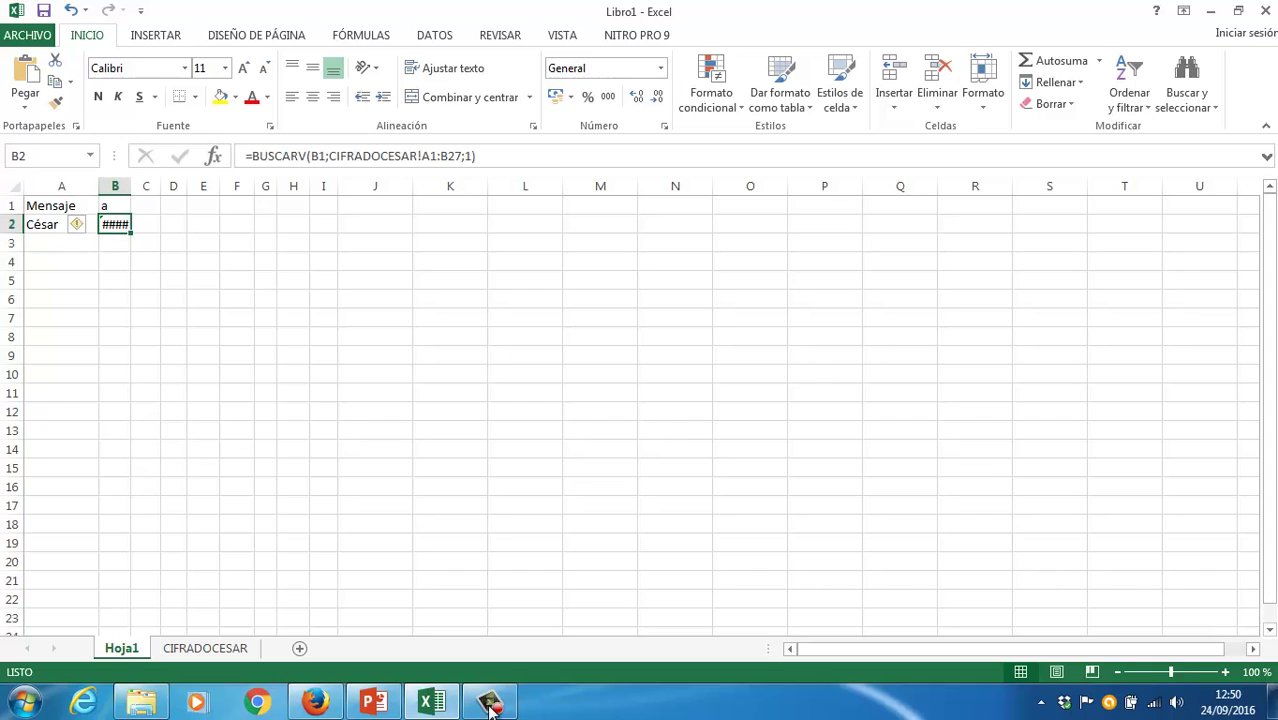
- Widen column B enough to show the full result of the formula in B2
{"action": "left_click_drag", "start_coordinate": [131, 186], "coordinate": [264, 186]}
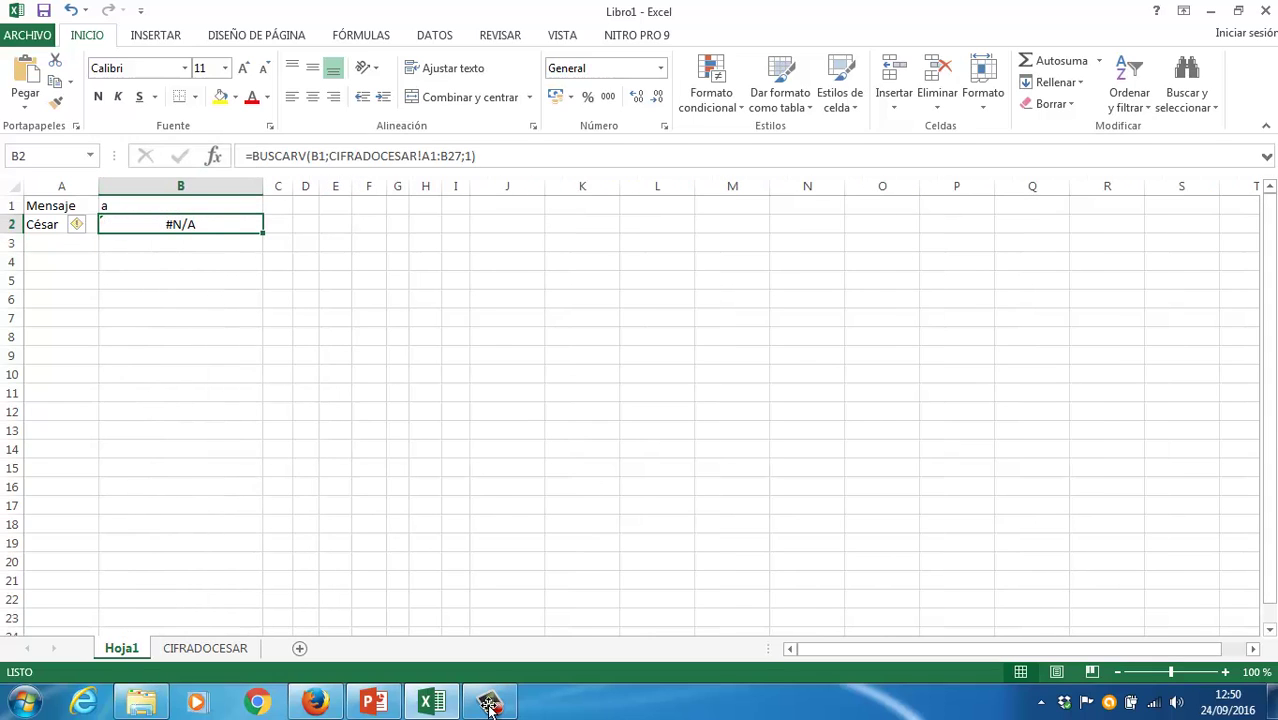
{"action": "key", "text": "Up"}
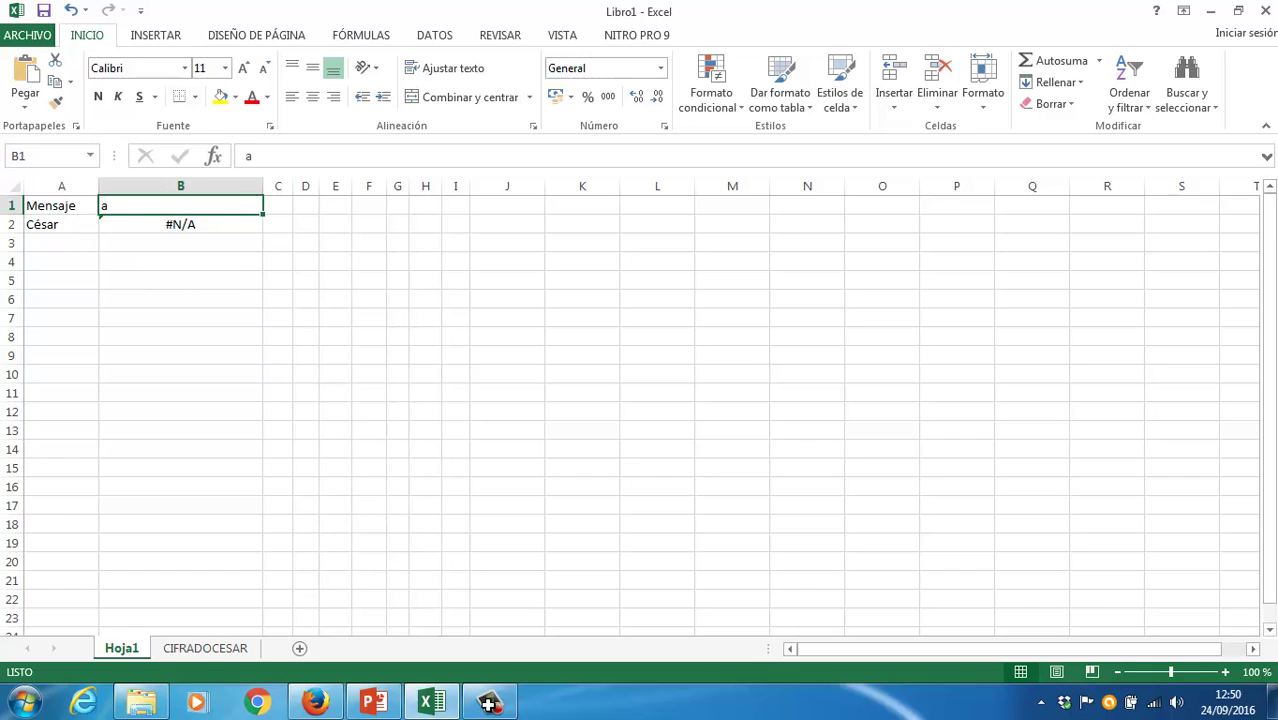
{"action": "key", "text": "Down"}
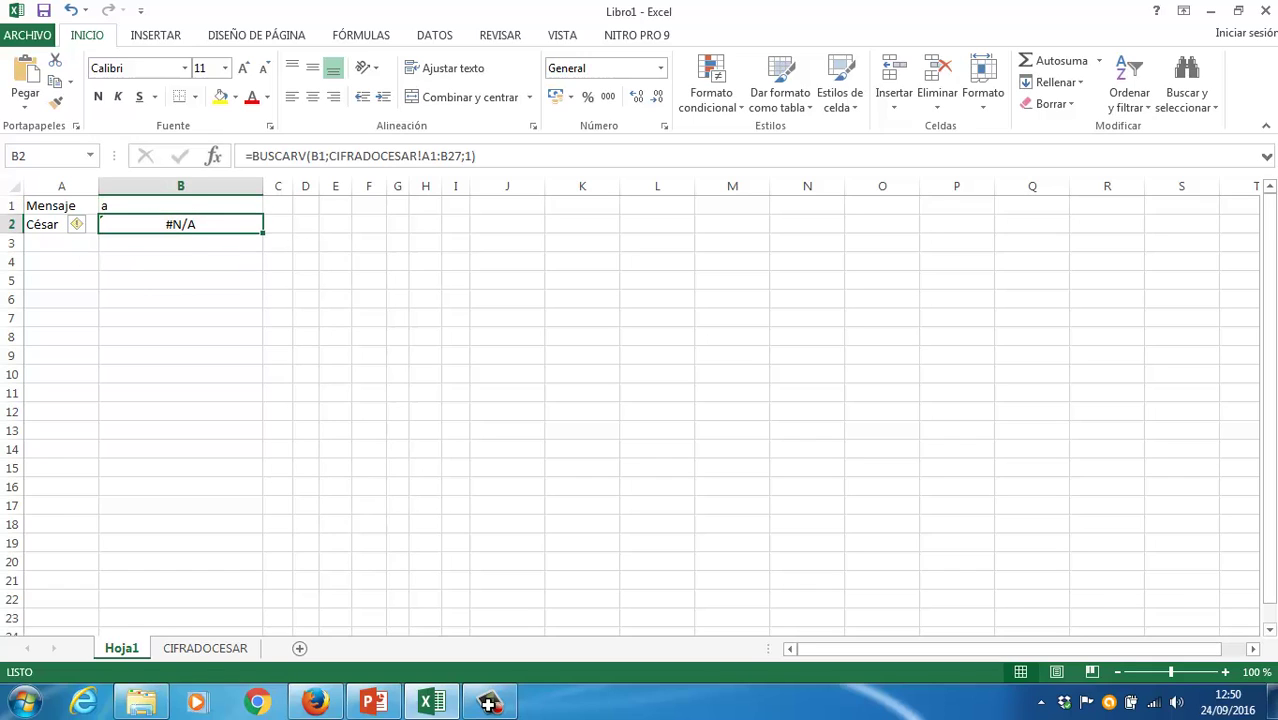
- Check the letter table on the CIFRADOCESAR sheet and change the lookup range in B2's formula to A2:B27
{"action": "left_click", "coordinate": [205, 648]}
{"action": "scroll", "coordinate": [640, 410], "scroll_direction": "up", "scroll_amount": 2}
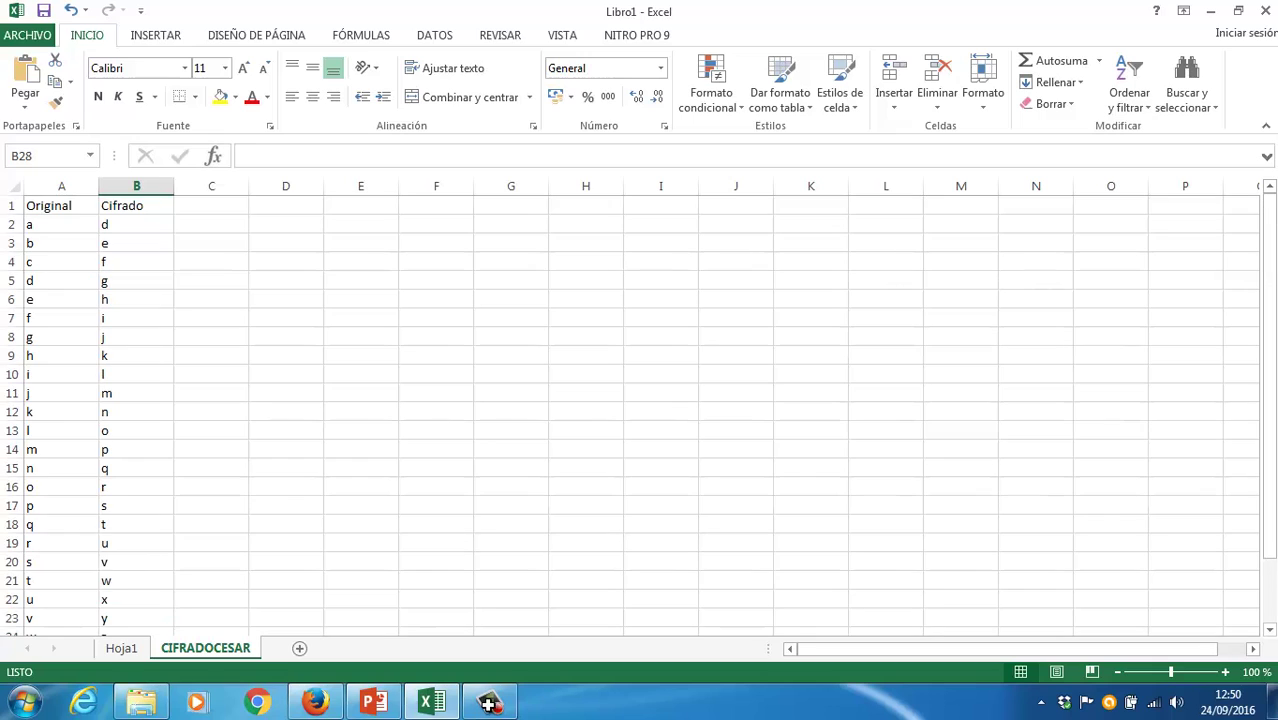
{"action": "left_click", "coordinate": [61, 224]}
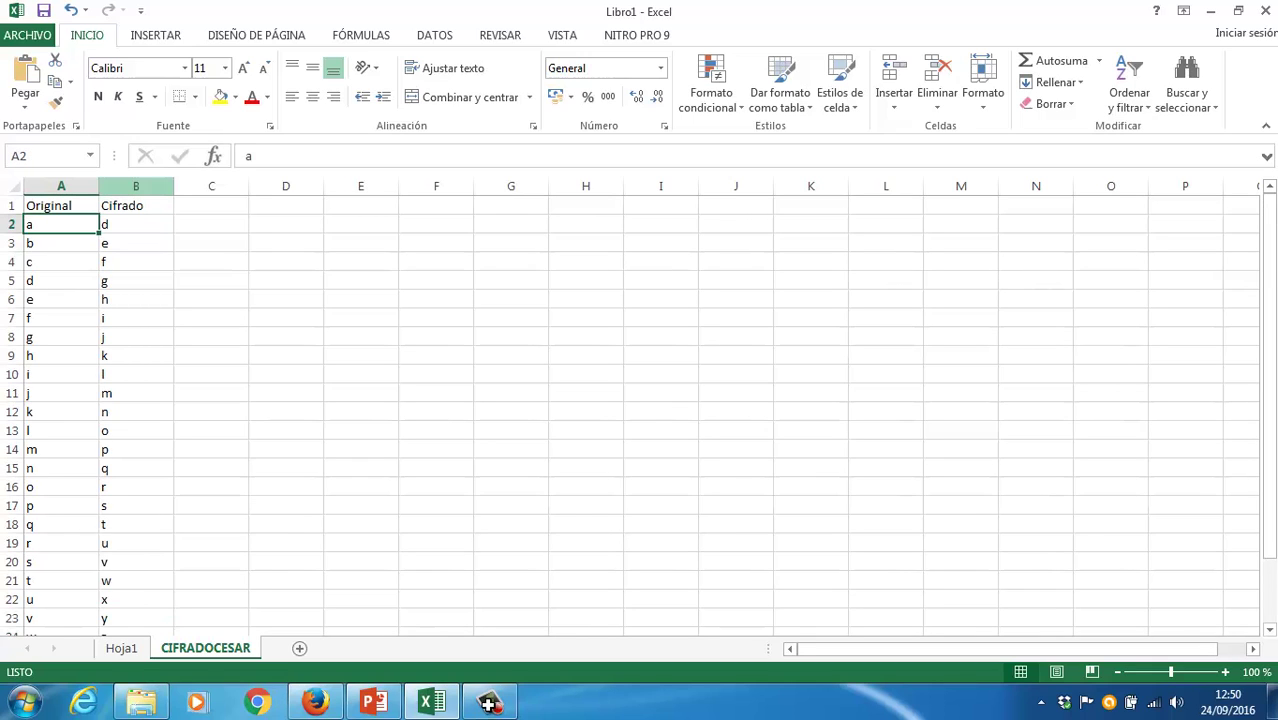
{"action": "key", "text": "ctrl+Page_Up"}
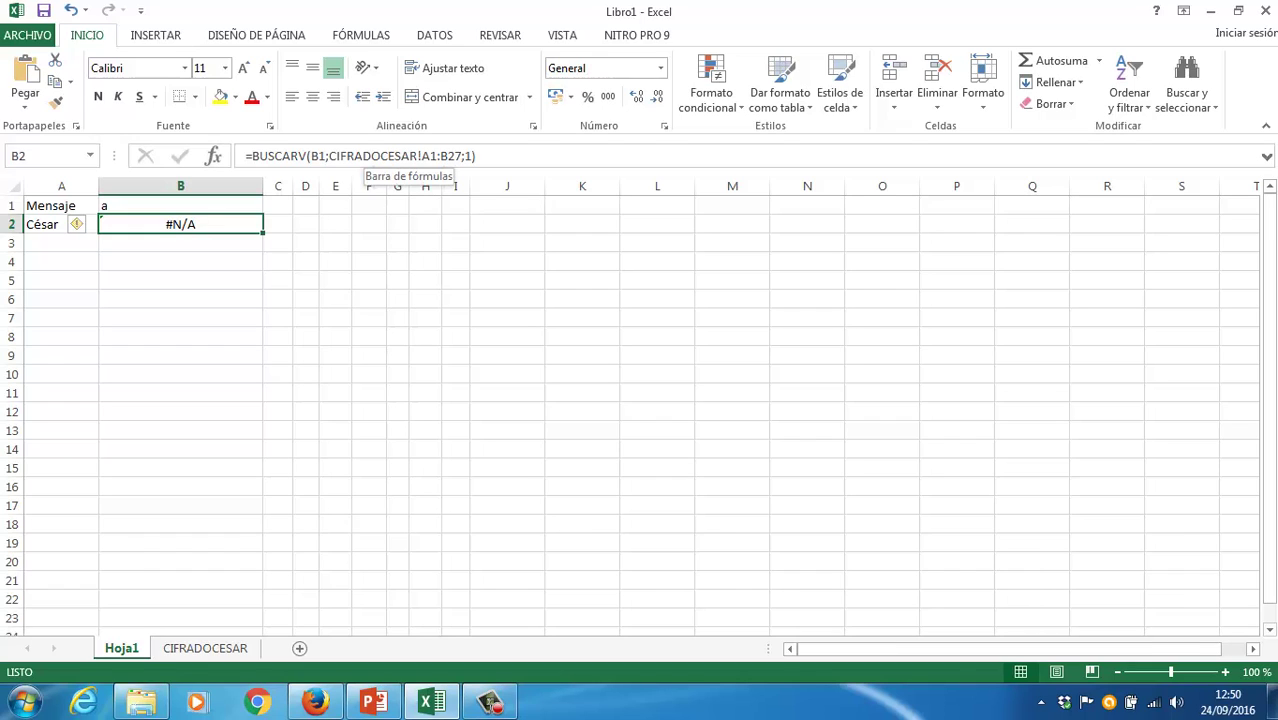
{"action": "left_click", "coordinate": [437, 156]}
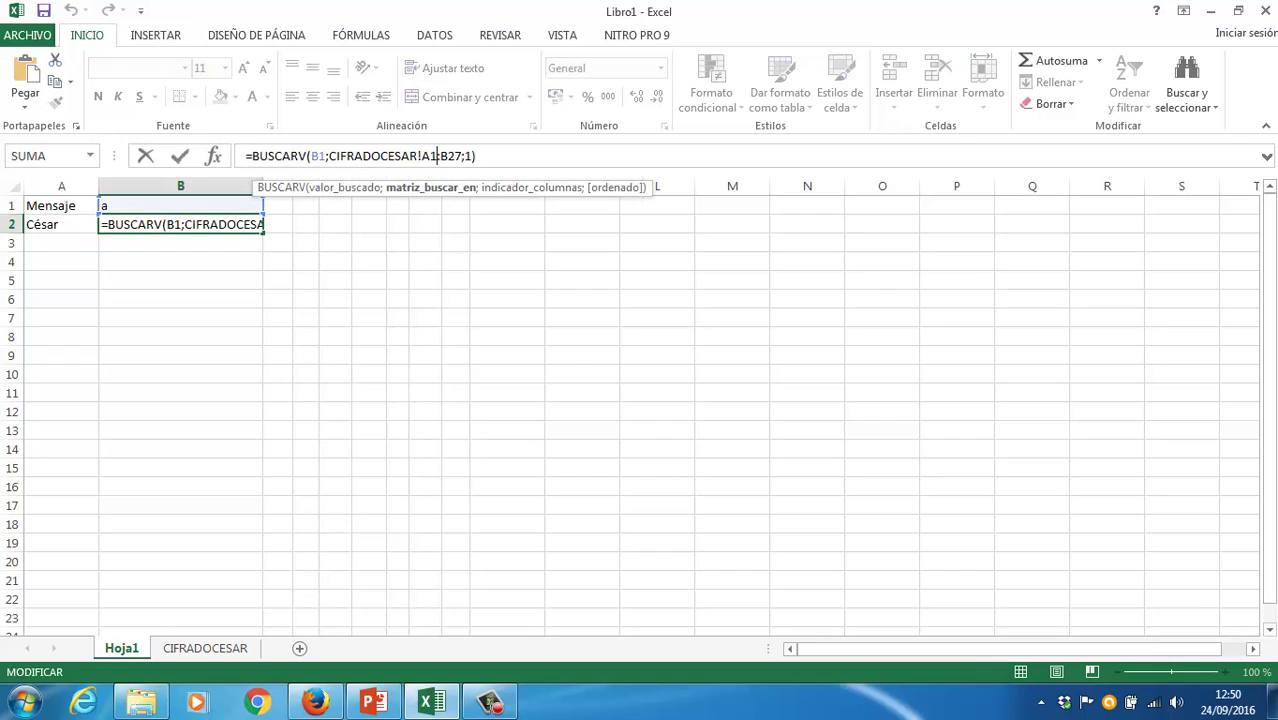
{"action": "key", "text": "BackSpace"}
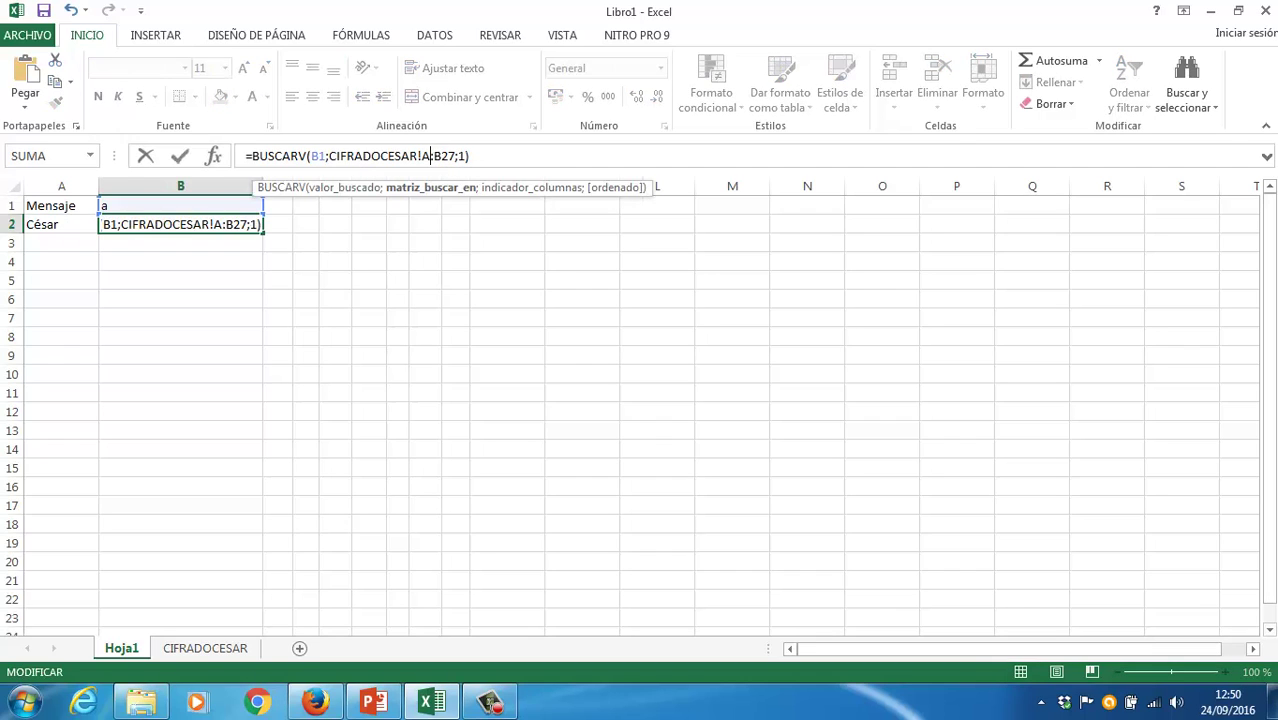
{"action": "type", "text": "2"}
{"action": "key", "text": "Return"}
{"action": "key", "text": "Up"}
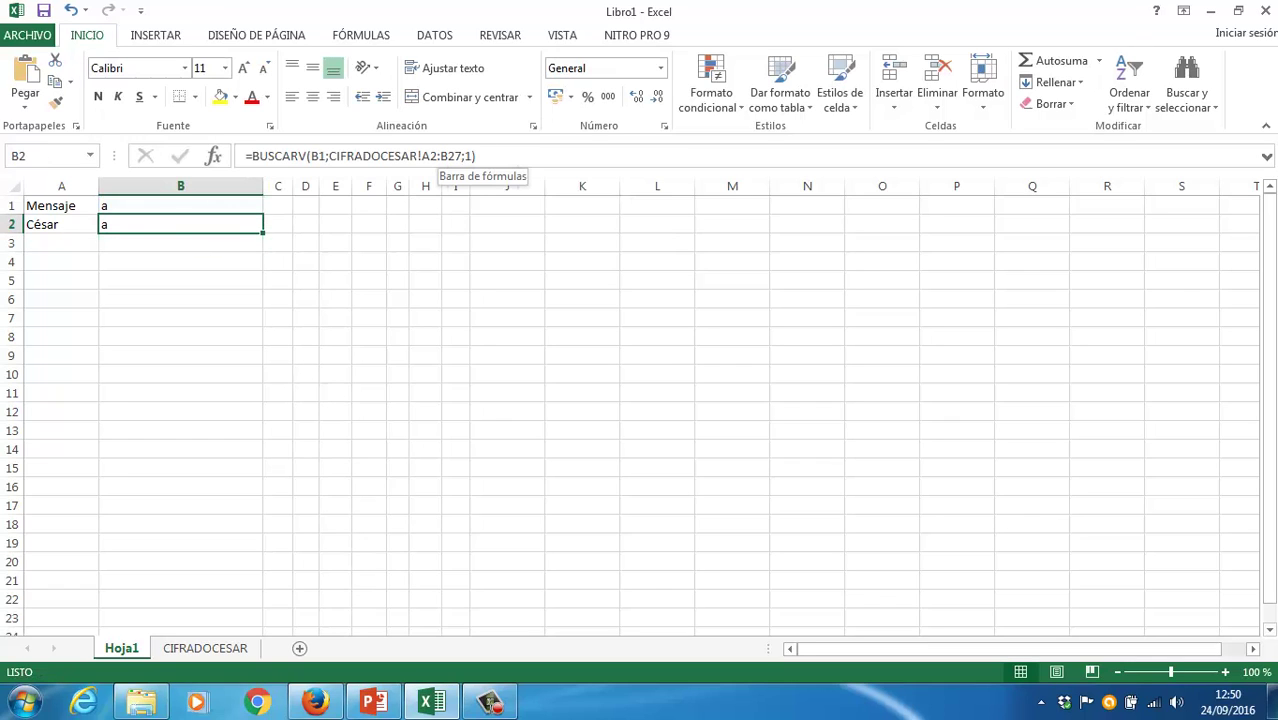
- Set the column index of the BUSCARV formula in B2 to 2
{"action": "left_click", "coordinate": [471, 156]}
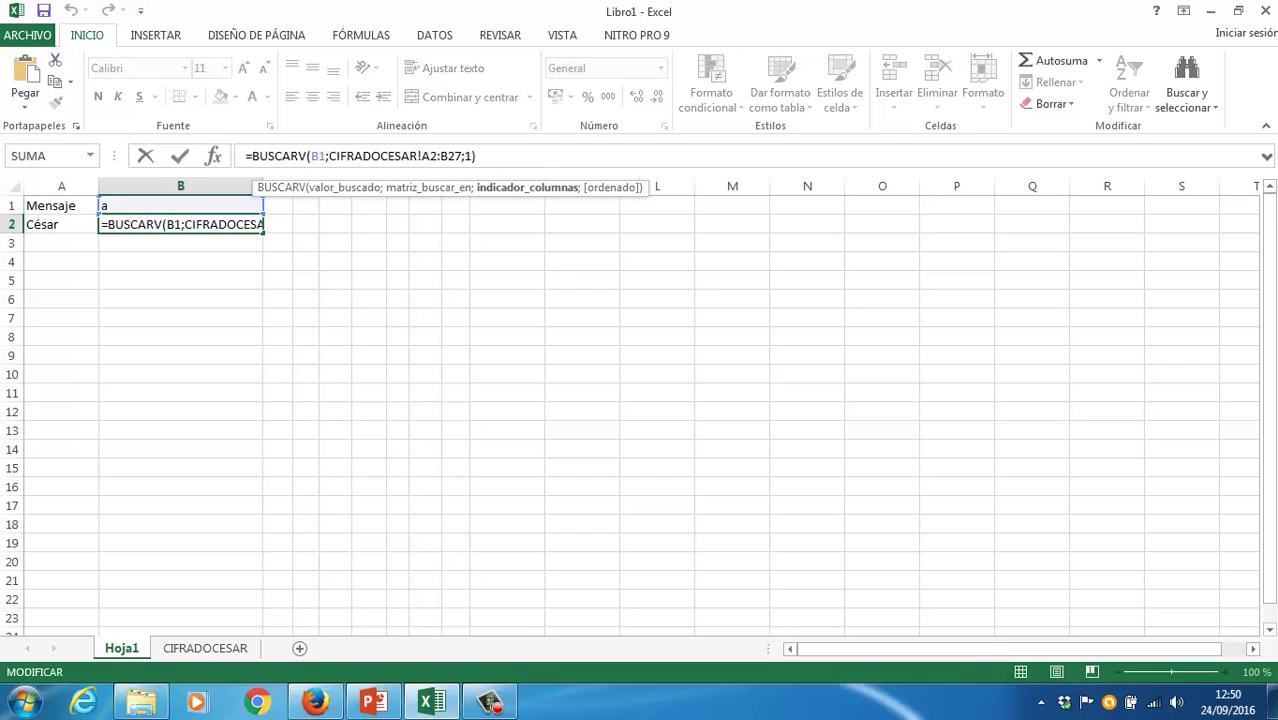
{"action": "key", "text": "BackSpace"}
{"action": "type", "text": "2"}
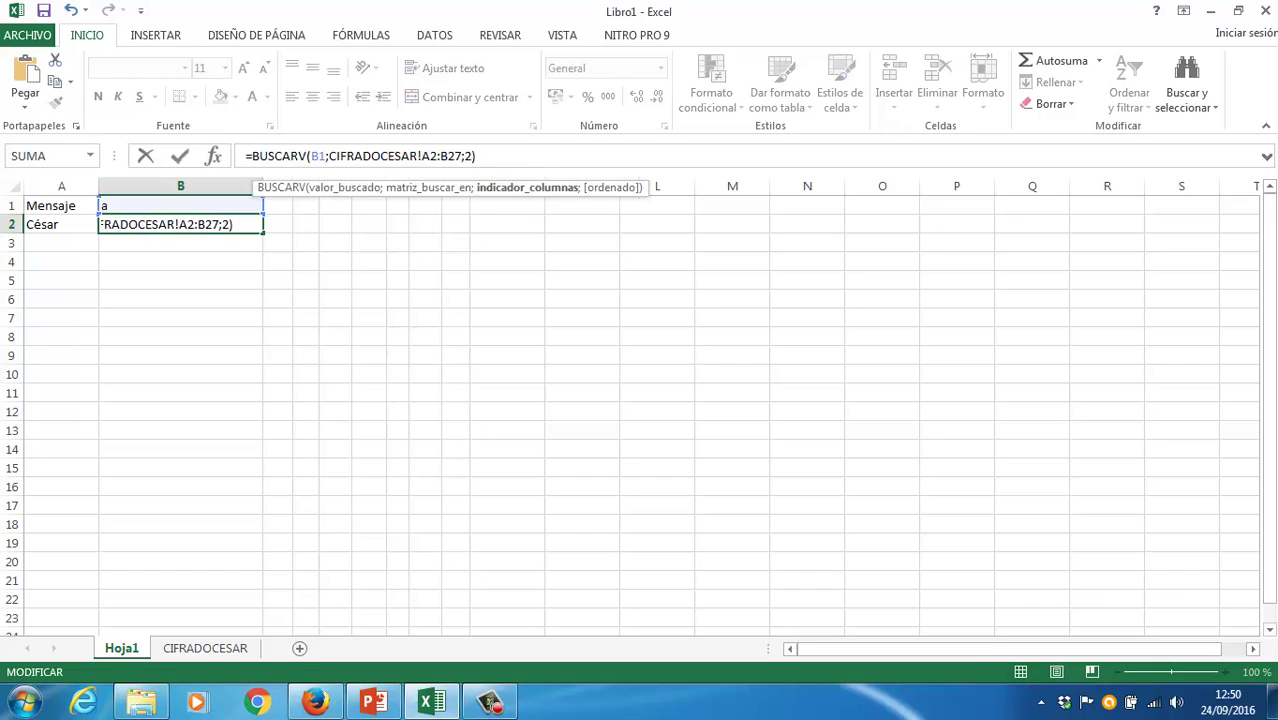
{"action": "key", "text": "Return"}
{"action": "key", "text": "Up"}
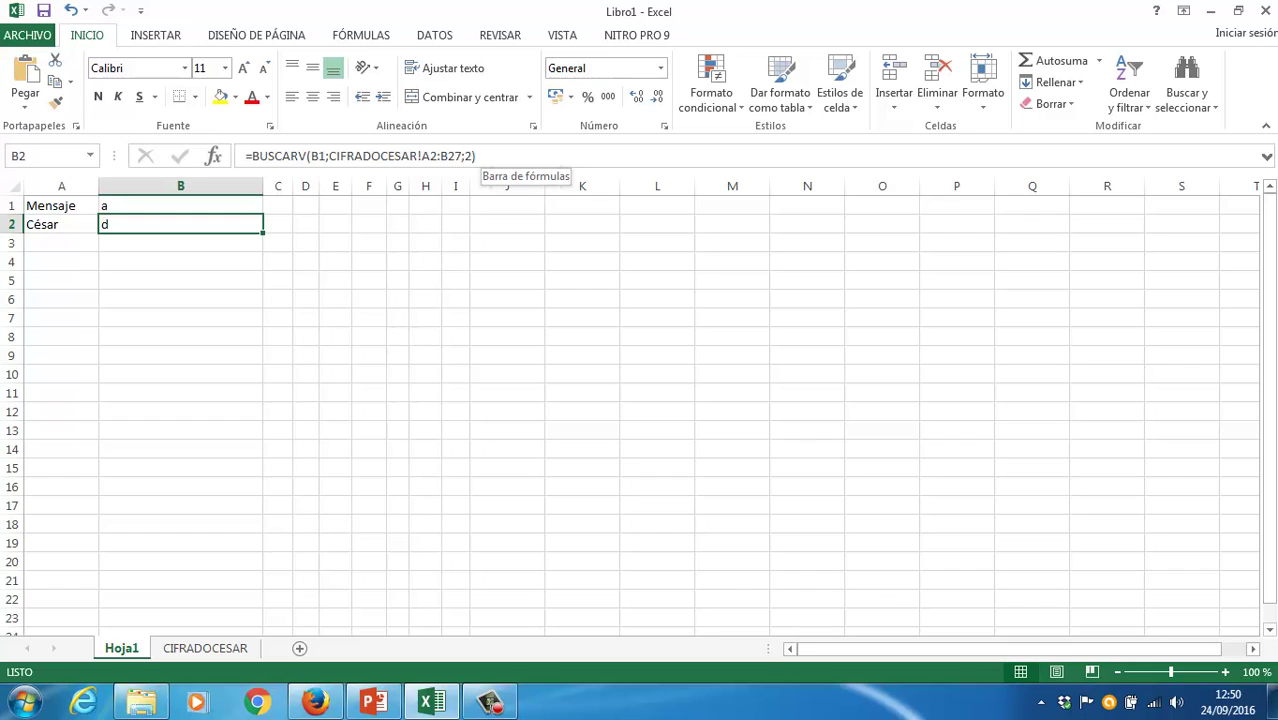
- Narrow column B to fit a single letter and enter b as the next message letter in C1
{"action": "left_click", "coordinate": [180, 205]}
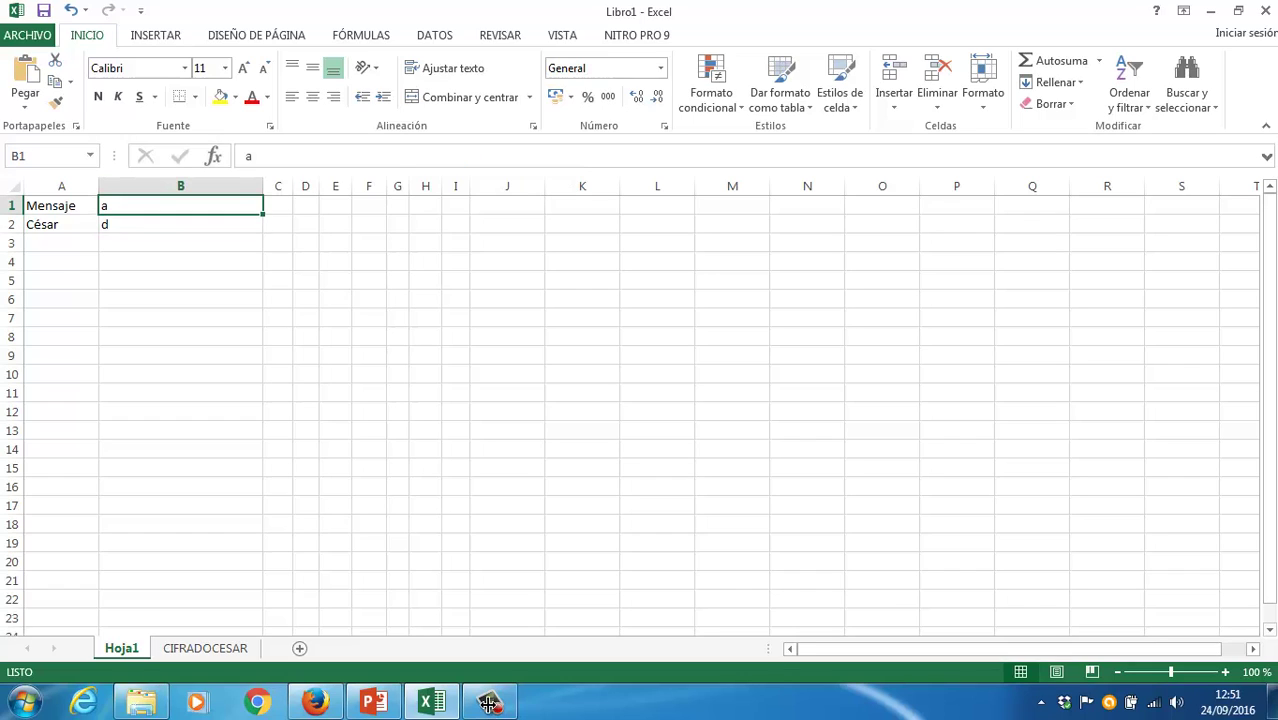
{"action": "left_click_drag", "start_coordinate": [263, 186], "coordinate": [140, 186]}
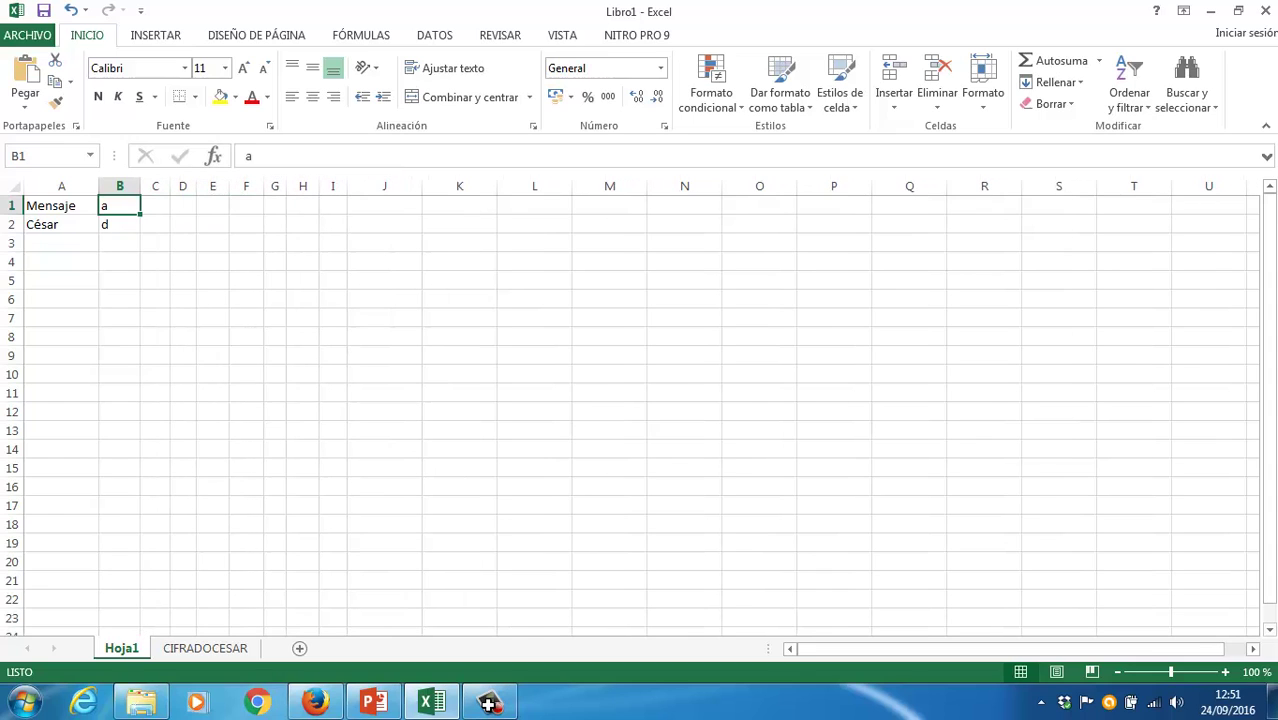
{"action": "key", "text": "Right"}
{"action": "type", "text": "b"}
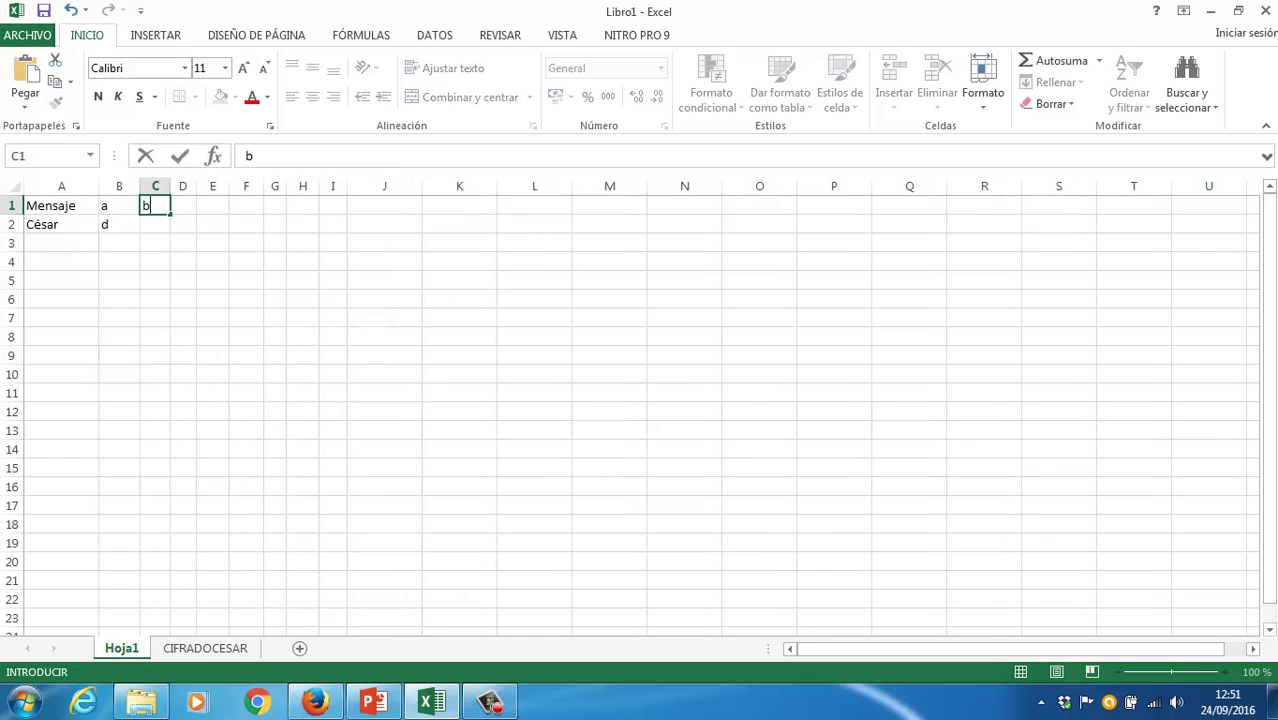
{"action": "key", "text": "Left"}
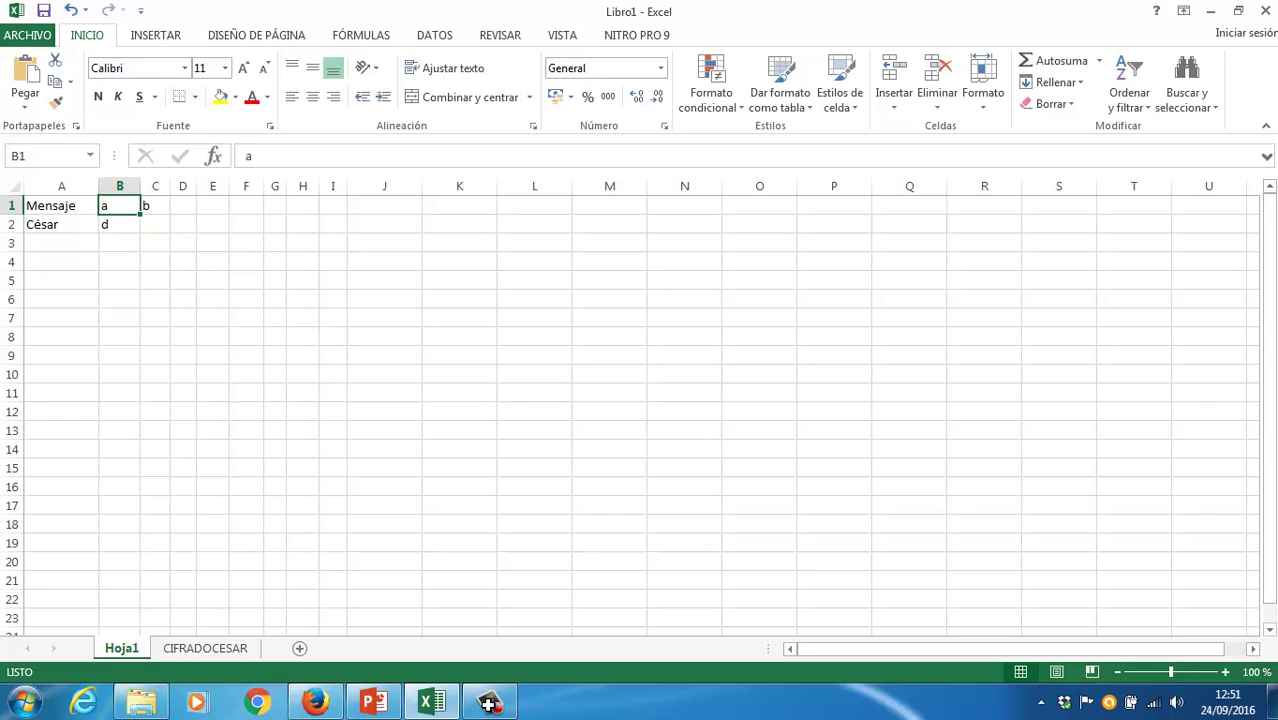
- Replace the message with the letters c, a and n, one per cell in B1:D1
{"action": "type", "text": "ca"}
{"action": "key", "text": "BackSpace"}
{"action": "key", "text": "Right"}
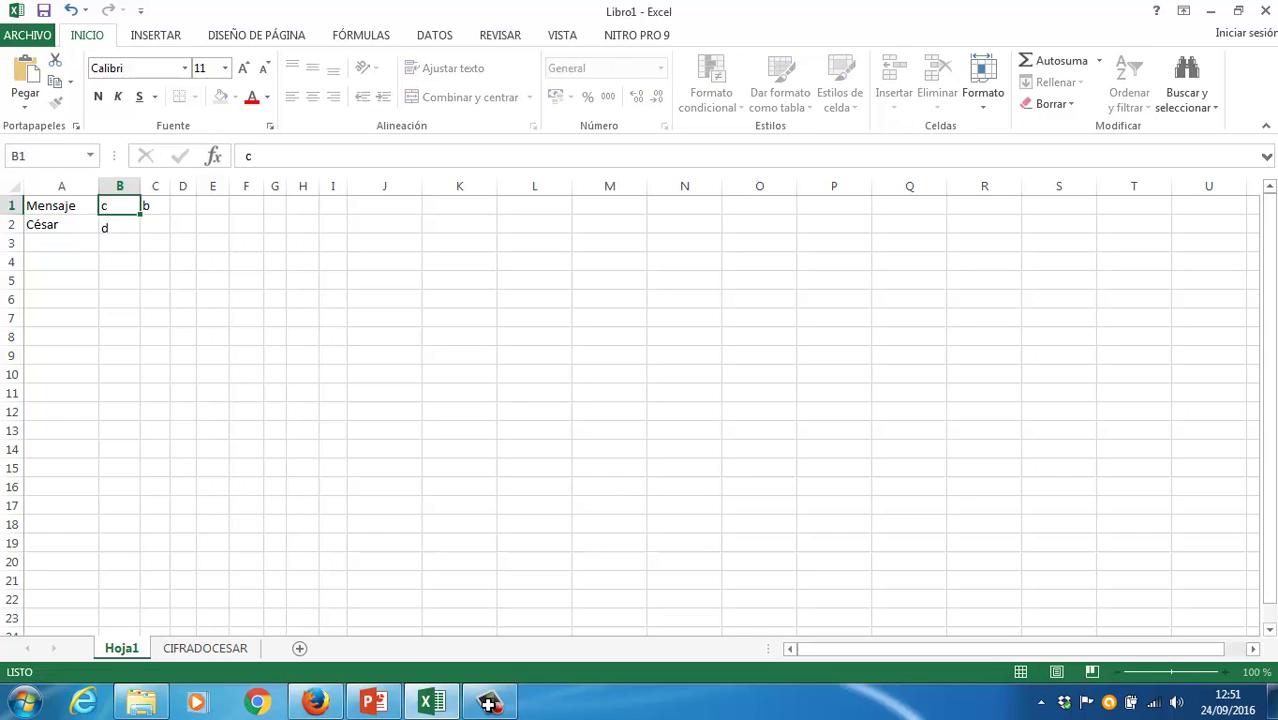
{"action": "type", "text": "a"}
{"action": "key", "text": "Tab"}
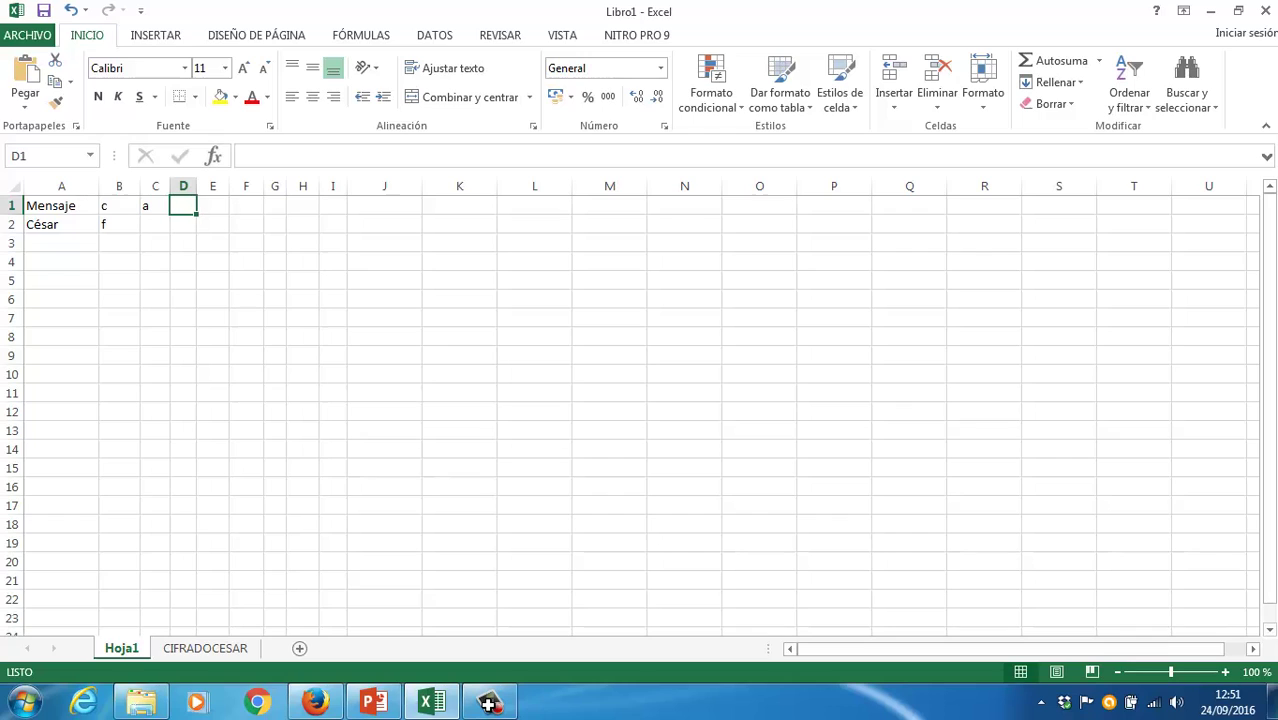
{"action": "type", "text": "n"}
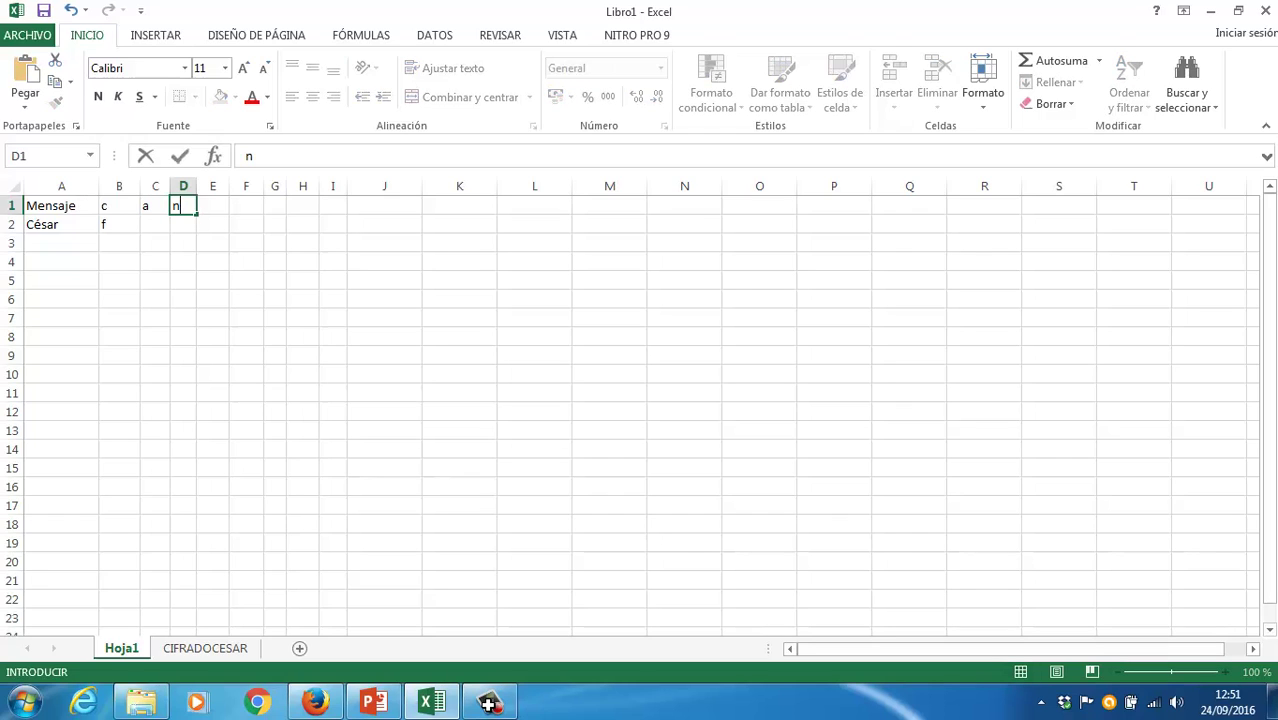
{"action": "key", "text": "Tab"}
- Make the lookup range in B2's BUSCARV formula absolute as $A$2:$B$27
{"action": "key", "text": "Down"}
{"action": "key", "text": "Left"}
{"action": "key", "text": "Left"}
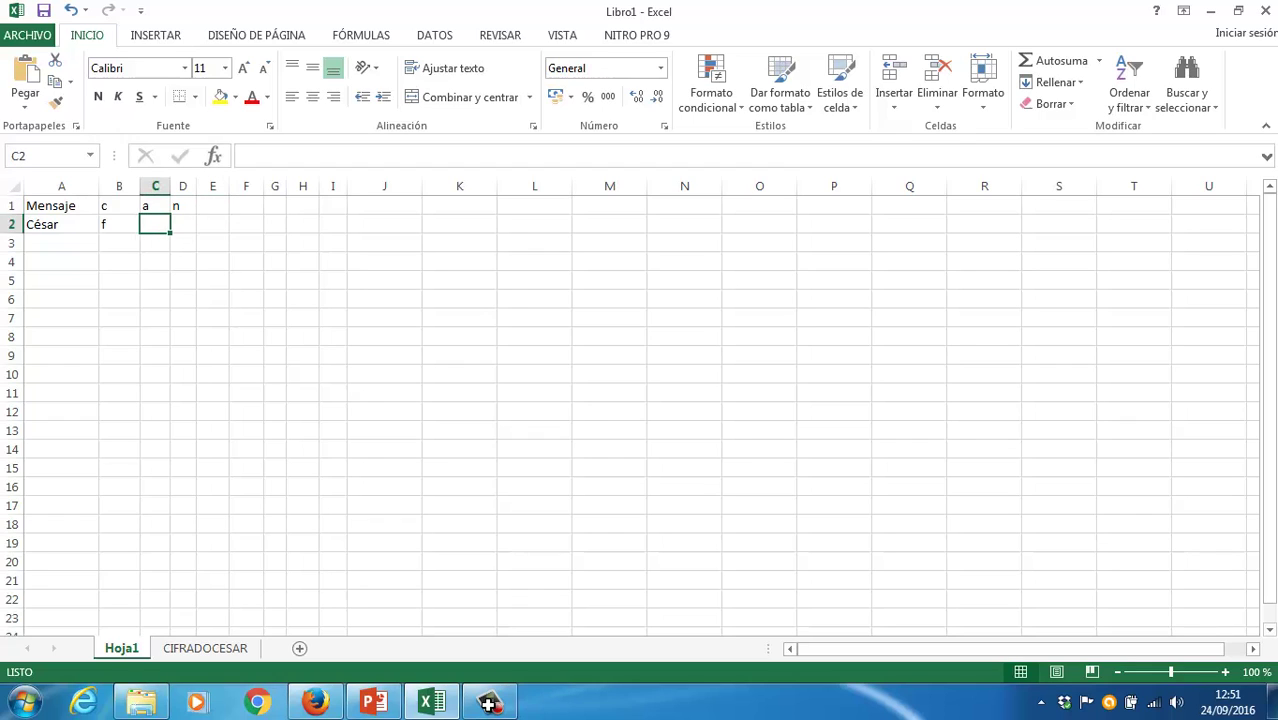
{"action": "key", "text": "Left"}
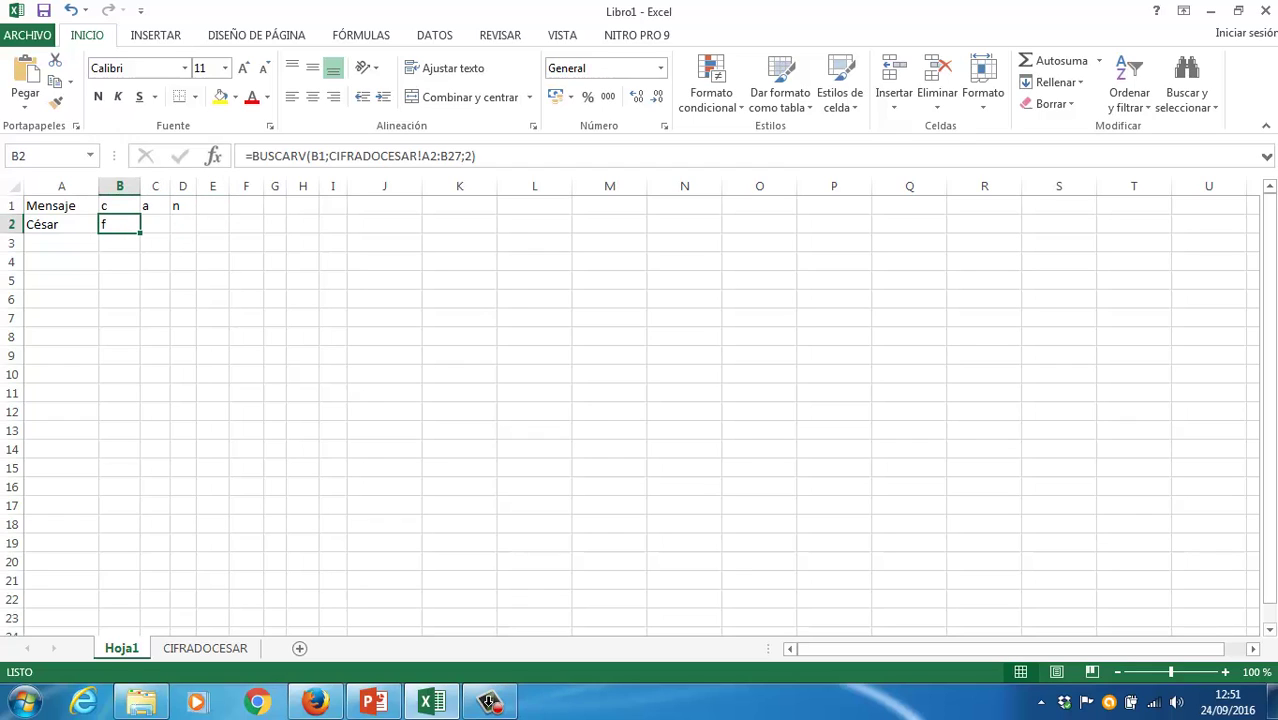
{"action": "left_click", "coordinate": [421, 156]}
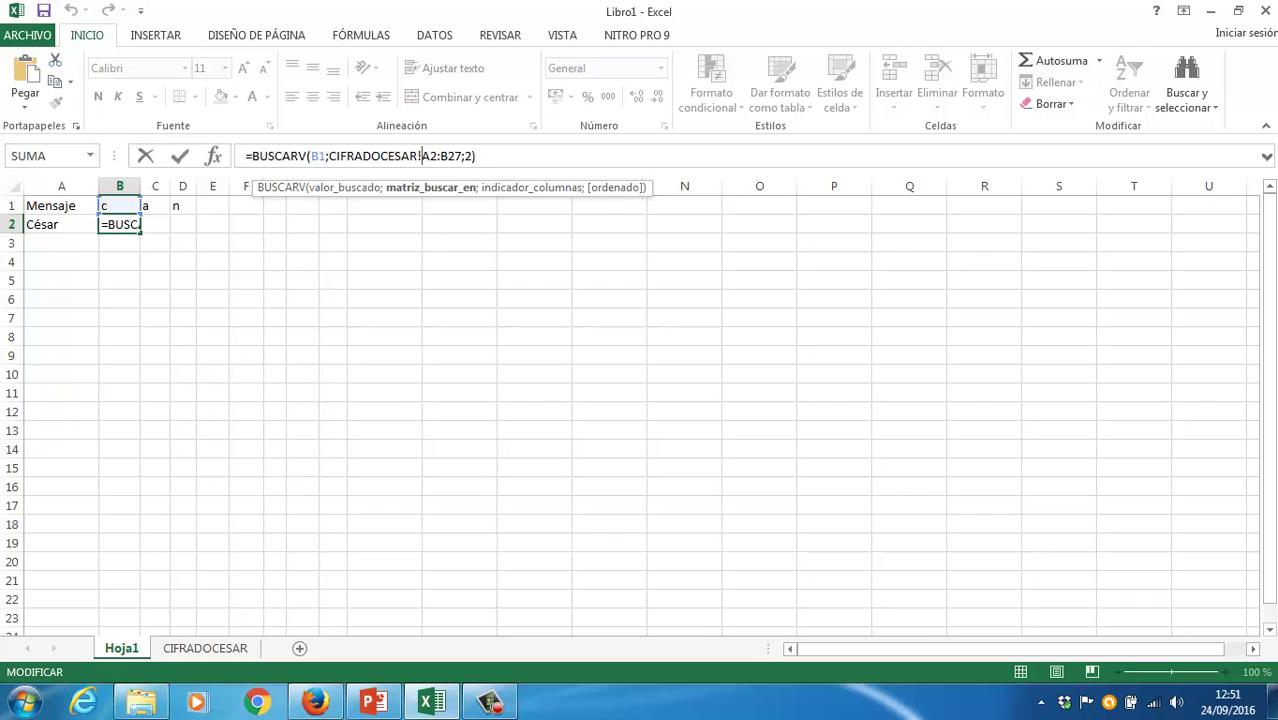
{"action": "type", "text": "$"}
{"action": "key", "text": "Right"}
{"action": "type", "text": "$"}
{"action": "key", "text": "Right"}
{"action": "key", "text": "Right"}
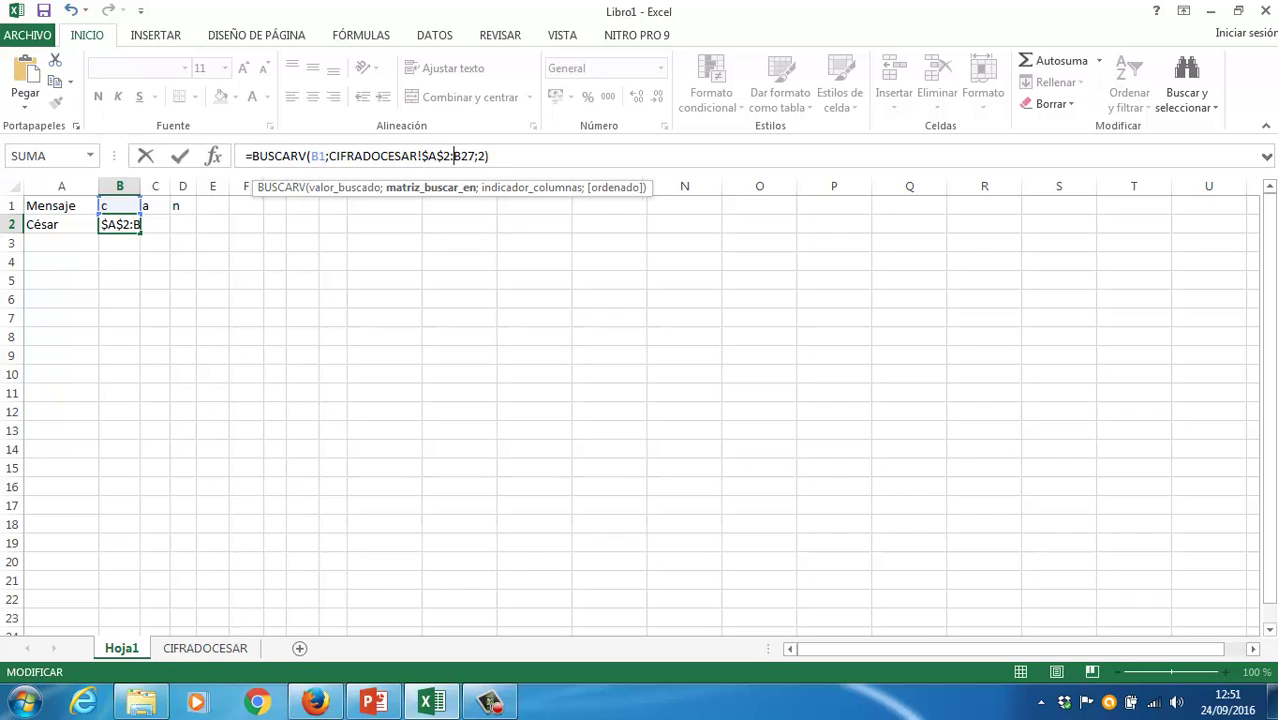
{"action": "type", "text": "$"}
{"action": "key", "text": "Right"}
{"action": "type", "text": "$"}
{"action": "key", "text": "Return"}
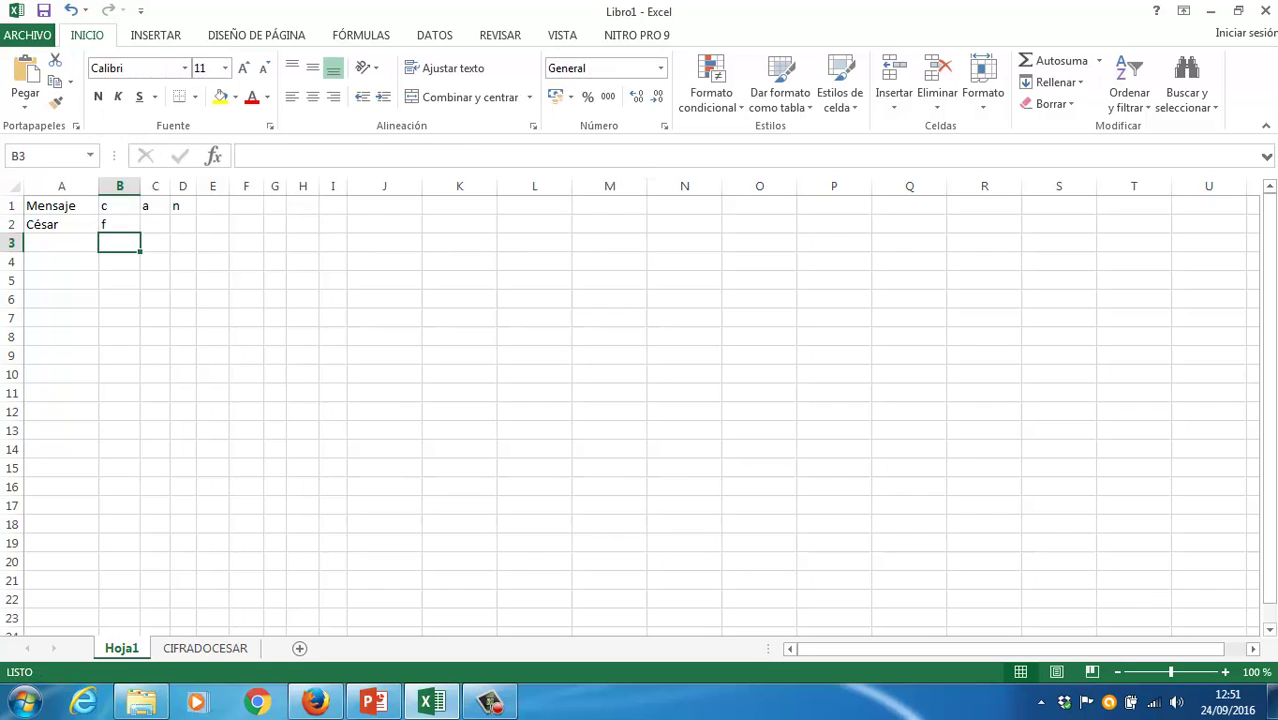
- Fill the BUSCARV formula from B2 across row 2, first to D2 and on to S2
{"action": "key", "text": "Up"}
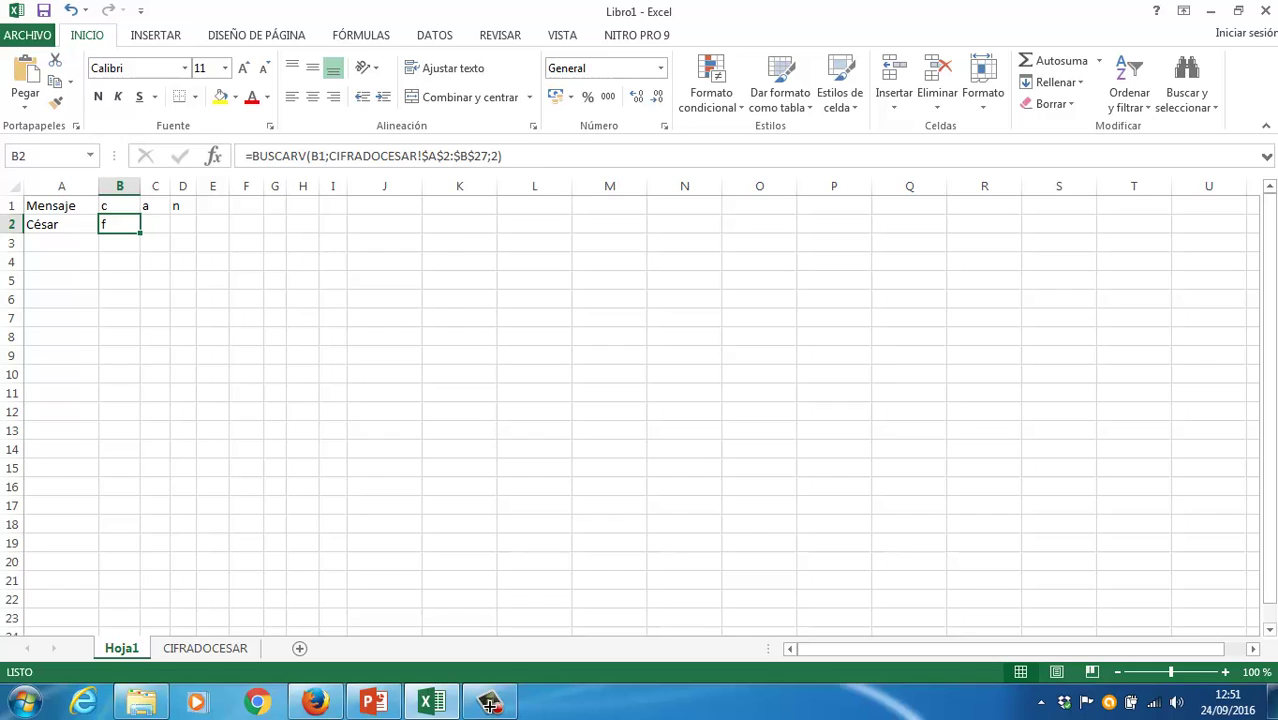
{"action": "left_click_drag", "start_coordinate": [141, 233], "coordinate": [185, 229]}
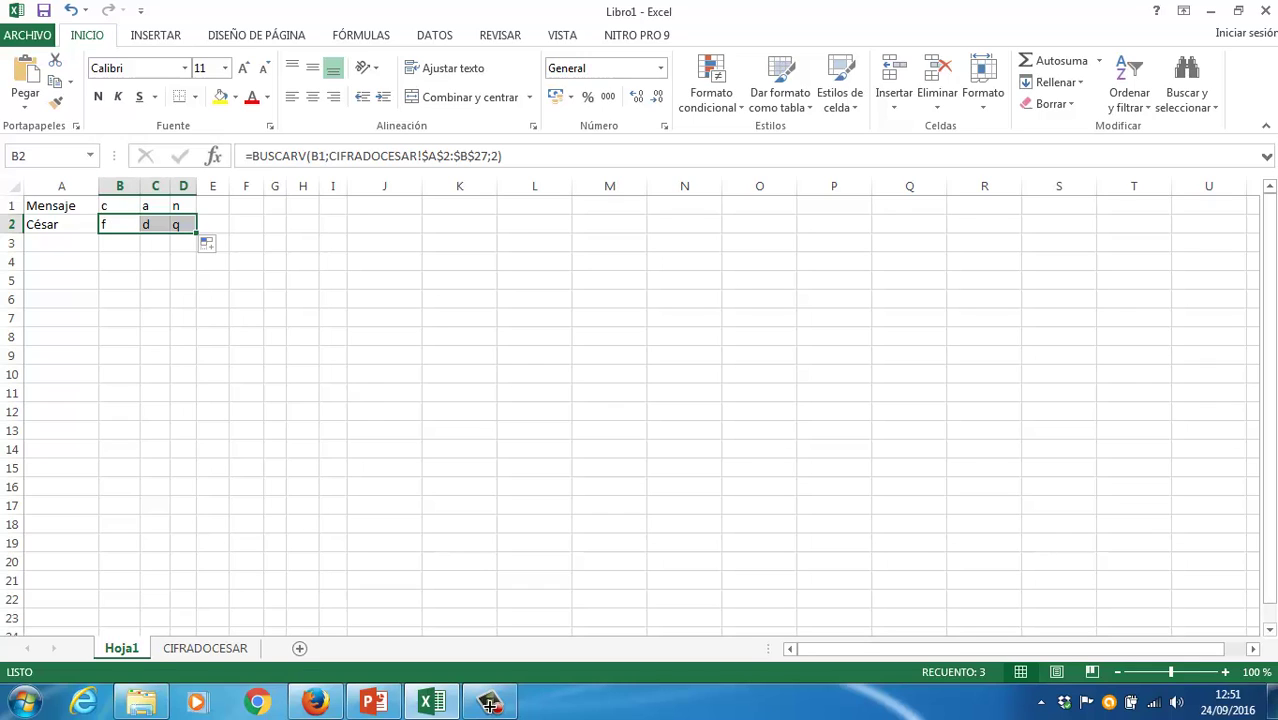
{"action": "left_click_drag", "start_coordinate": [197, 232], "coordinate": [1095, 230]}
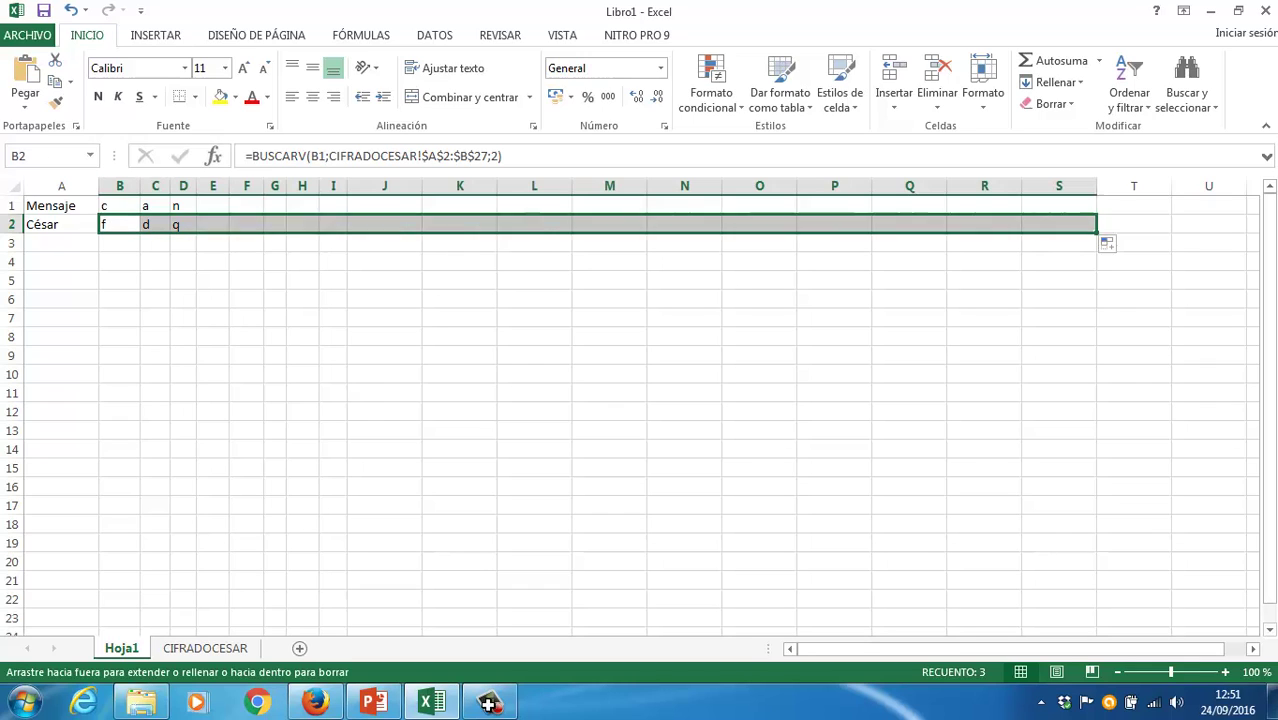
- Narrow columns E through AA so that each one fits a single message letter
{"action": "left_click", "coordinate": [384, 205]}
{"action": "left_click_drag", "start_coordinate": [212, 186], "coordinate": [1125, 186]}
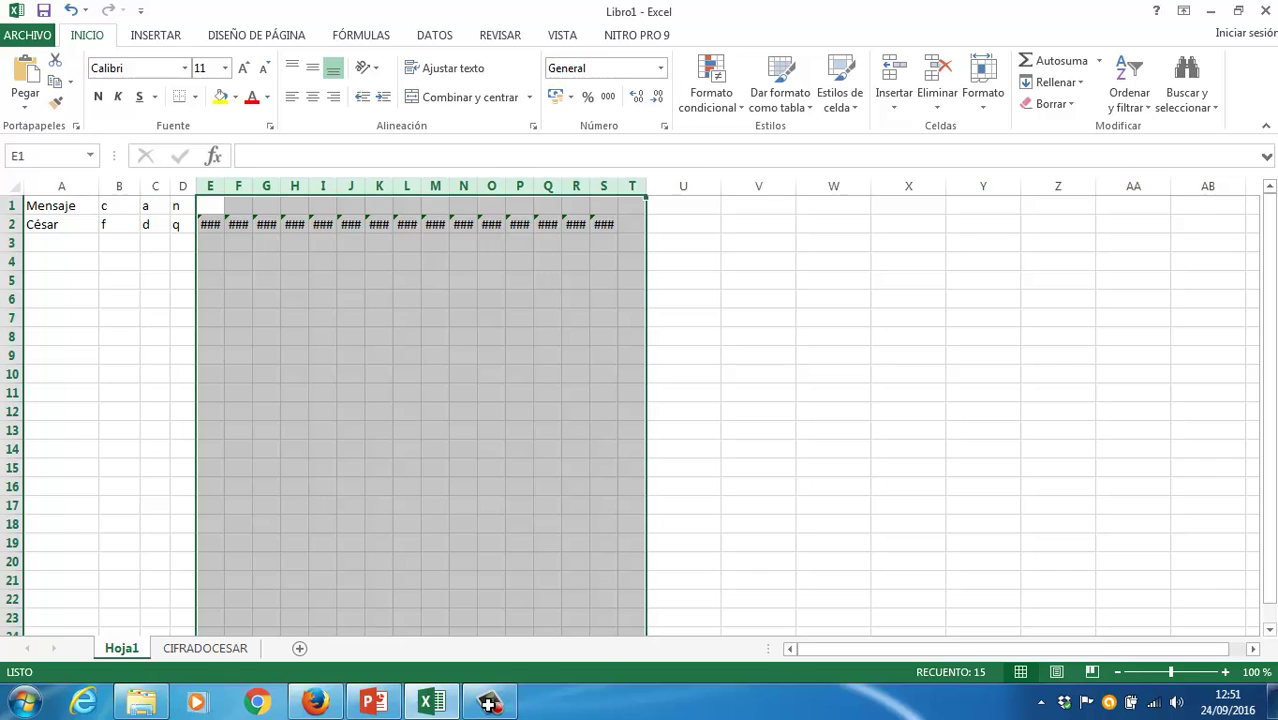
{"action": "left_click_drag", "start_coordinate": [683, 186], "coordinate": [1123, 186]}
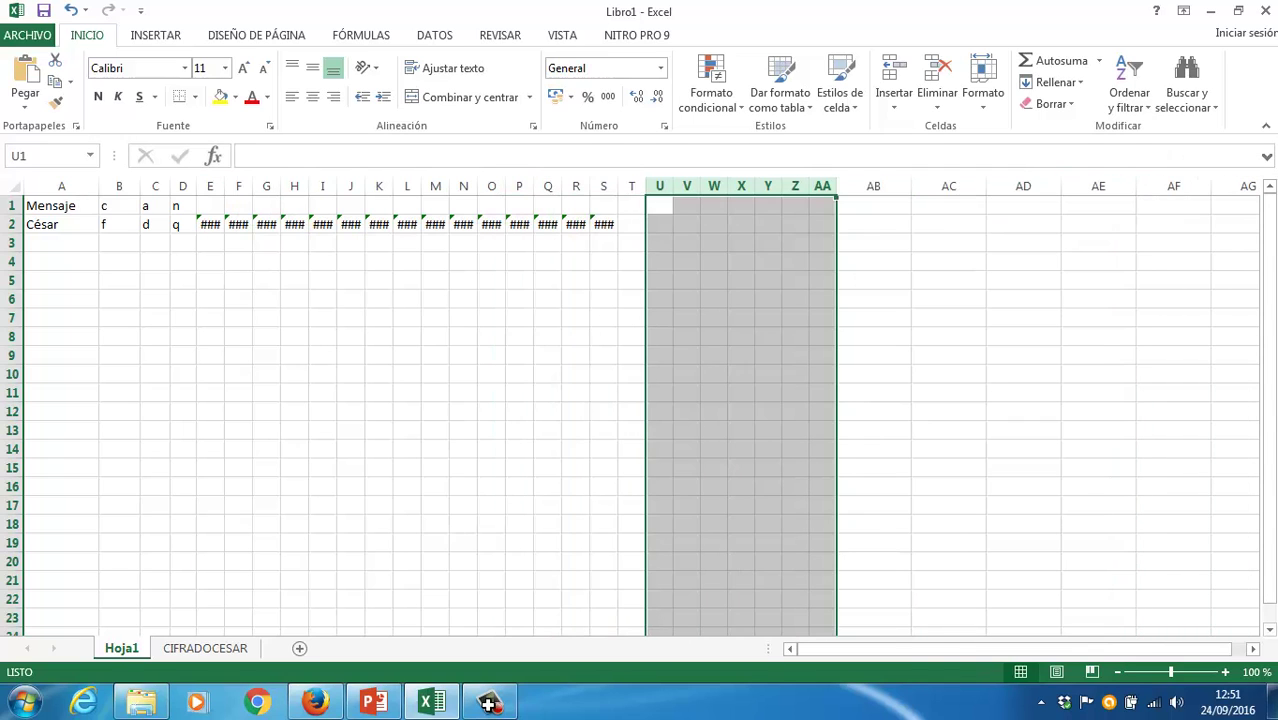
- Enter "elperro" as the start of the message, one letter per cell in B1:H1
{"action": "left_click", "coordinate": [119, 205]}
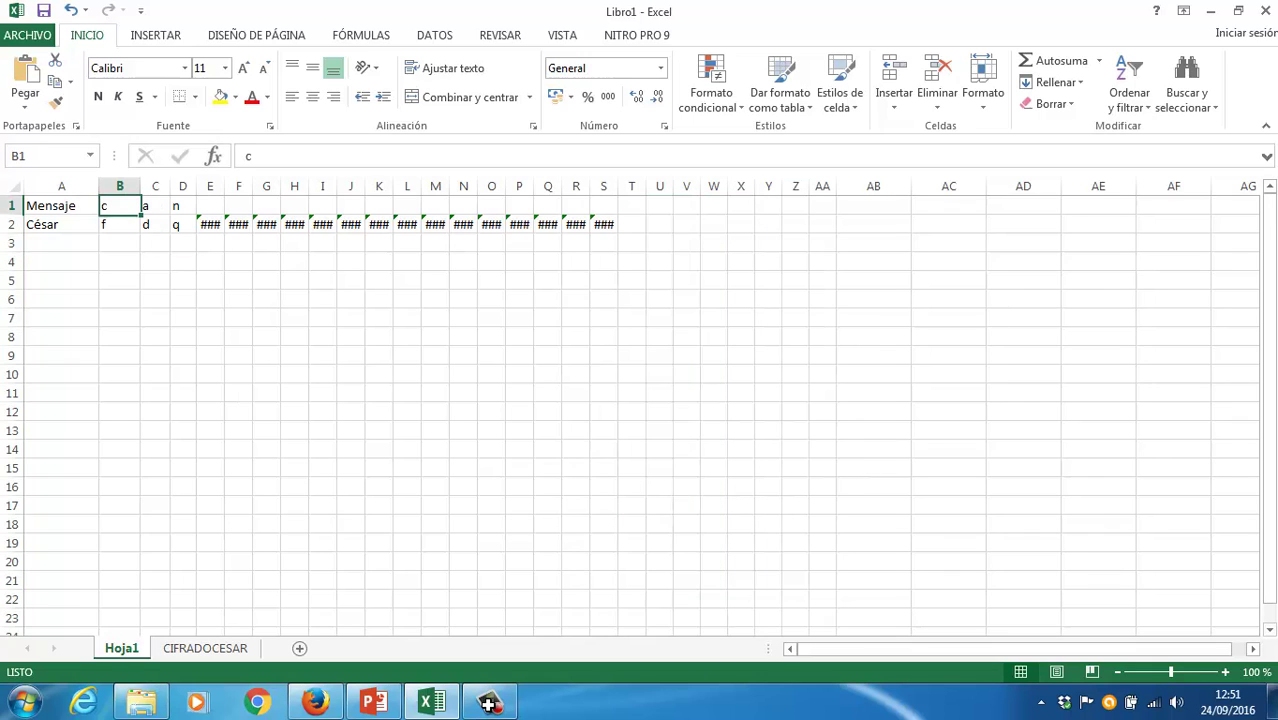
{"action": "type", "text": "e"}
{"action": "key", "text": "Tab"}
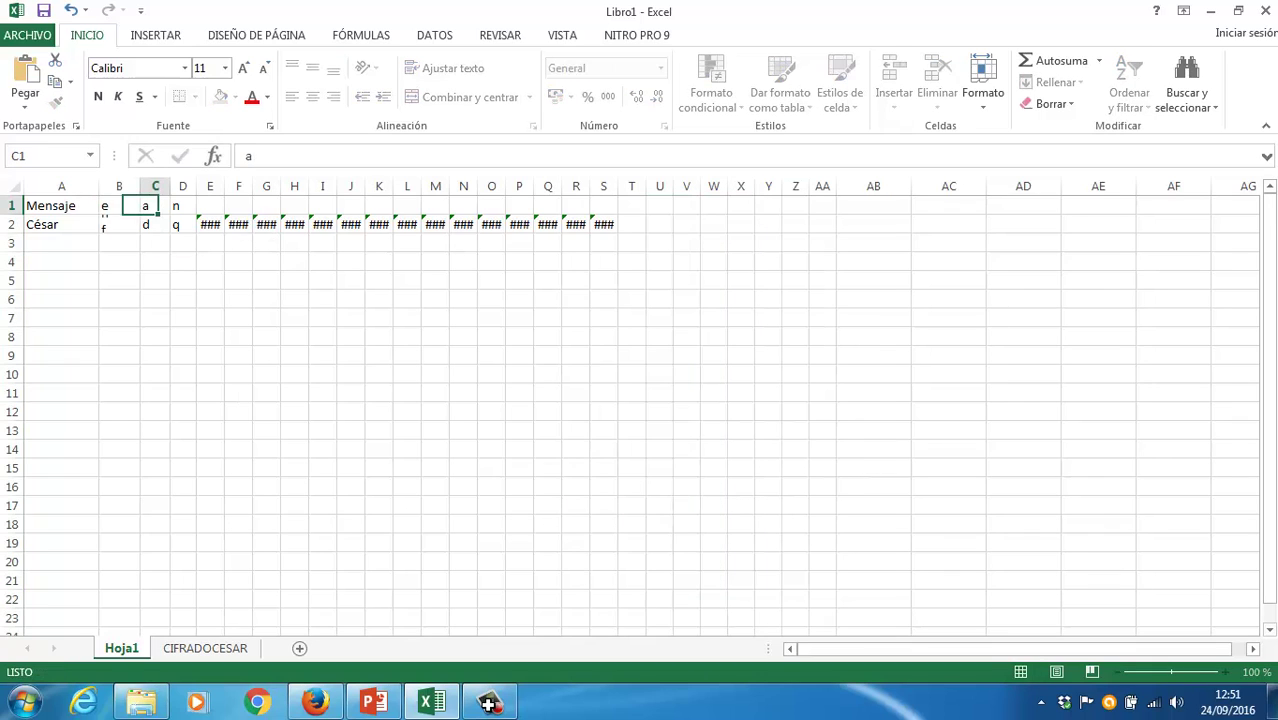
{"action": "type", "text": "l"}
{"action": "key", "text": "Tab"}
{"action": "type", "text": "pe"}
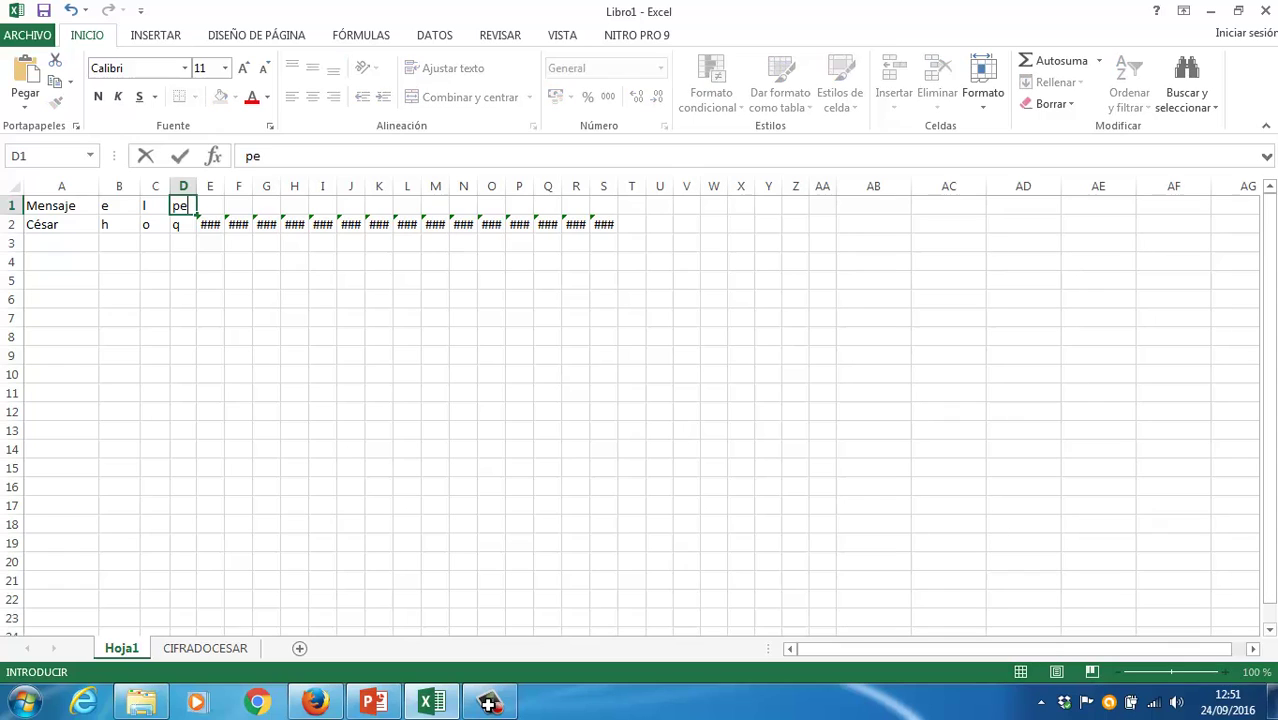
{"action": "key", "text": "BackSpace"}
{"action": "key", "text": "Tab"}
{"action": "type", "text": "e"}
{"action": "key", "text": "Tab"}
{"action": "type", "text": "r"}
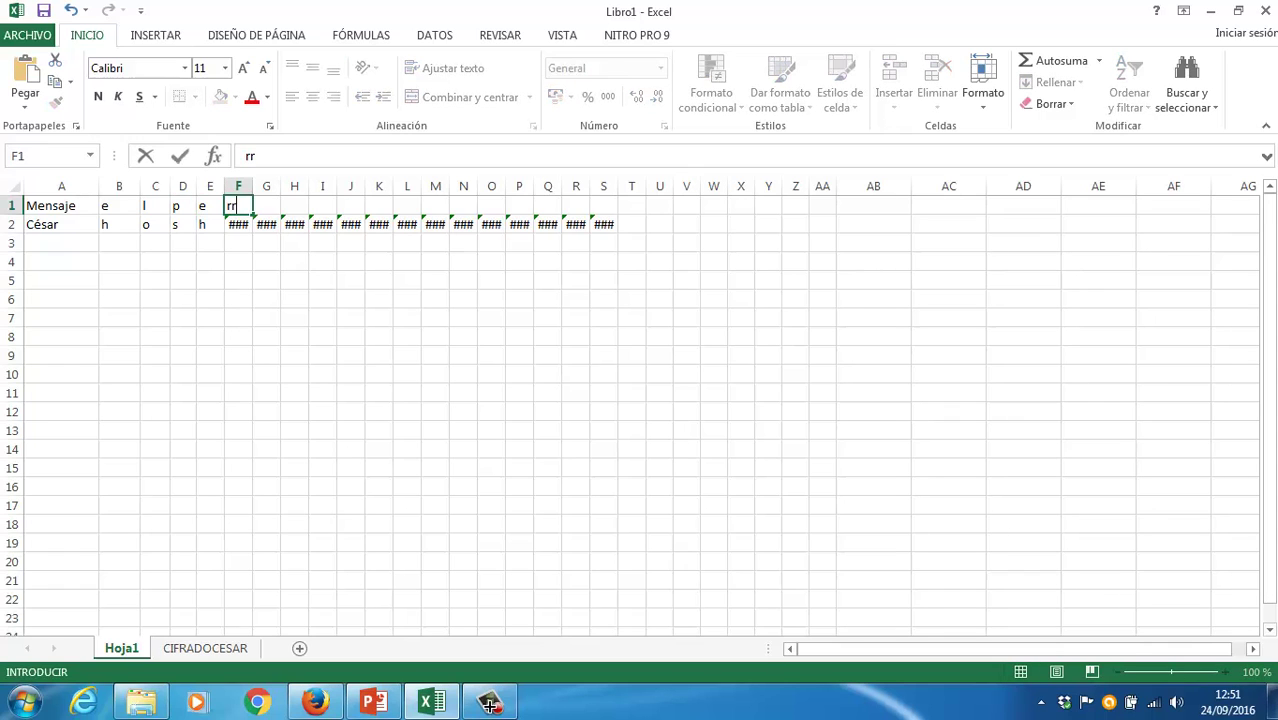
{"action": "key", "text": "Tab"}
{"action": "type", "text": "r"}
{"action": "key", "text": "Tab"}
{"action": "type", "text": "o"}
{"action": "key", "text": "Tab"}
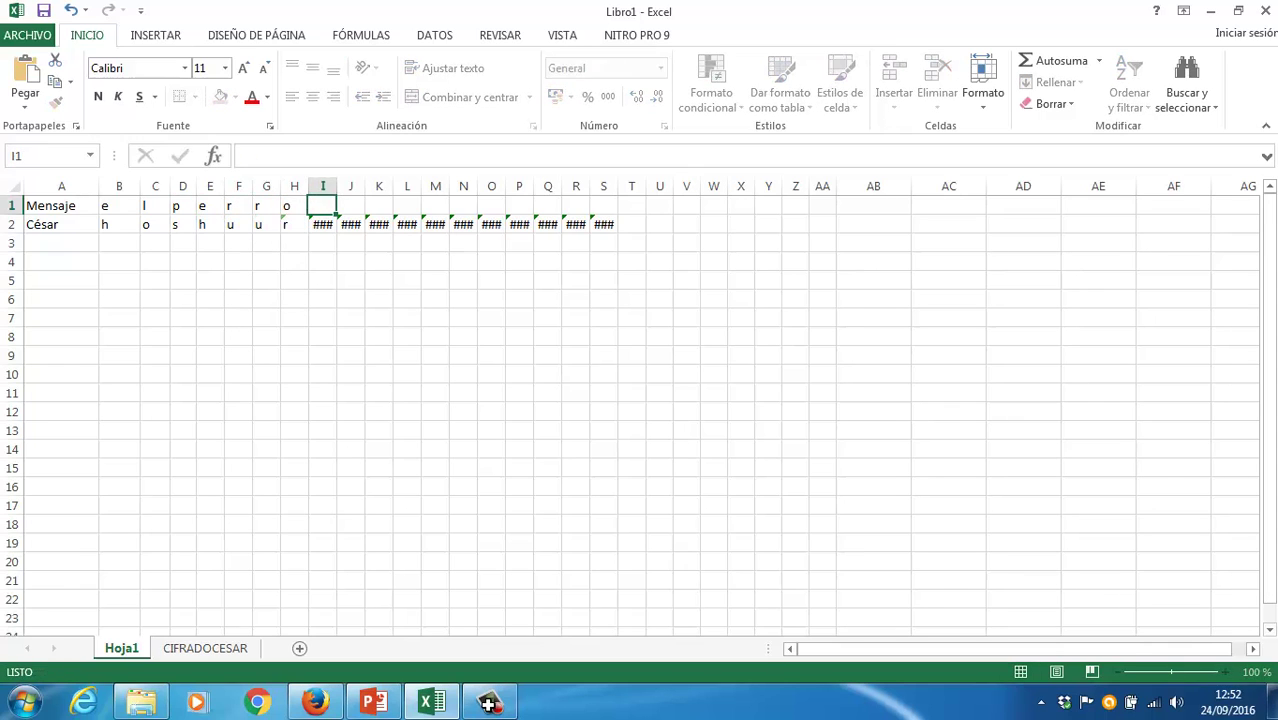
- Continue the message with "desan", one letter per cell in I1:M1
{"action": "type", "text": "d"}
{"action": "key", "text": "Tab"}
{"action": "type", "text": "e"}
{"action": "key", "text": "Tab"}
{"action": "type", "text": "s"}
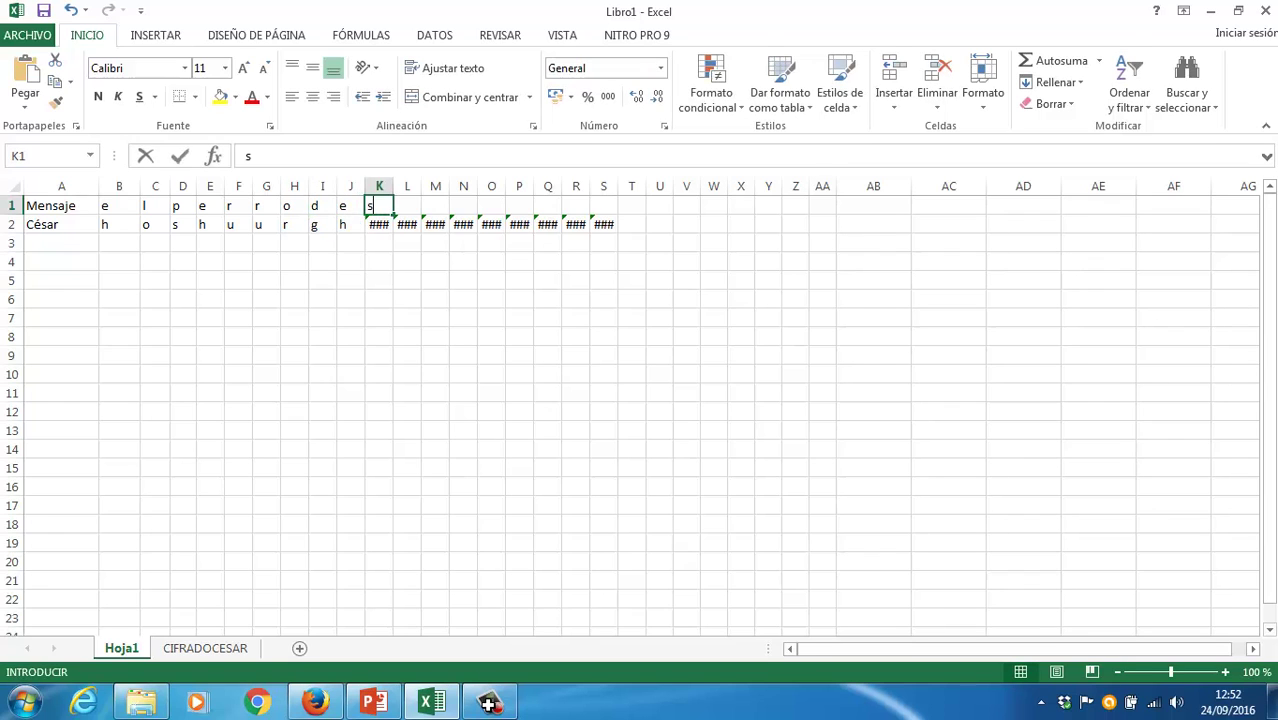
{"action": "key", "text": "Tab"}
{"action": "type", "text": "a"}
{"action": "key", "text": "Tab"}
{"action": "type", "text": "n"}
{"action": "key", "text": "Tab"}
- Continue the message with "roque", one letter per cell in N1:R1
{"action": "type", "text": "r"}
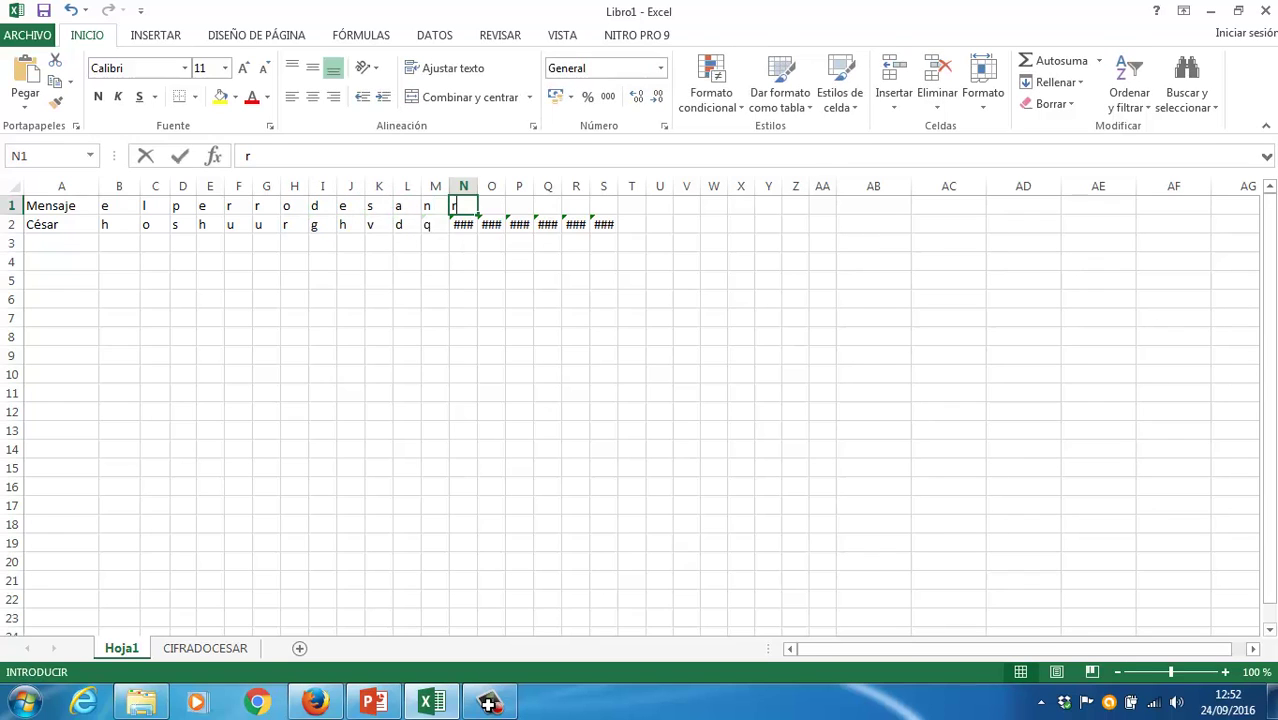
{"action": "key", "text": "Tab"}
{"action": "type", "text": "o"}
{"action": "key", "text": "Tab"}
{"action": "type", "text": "q"}
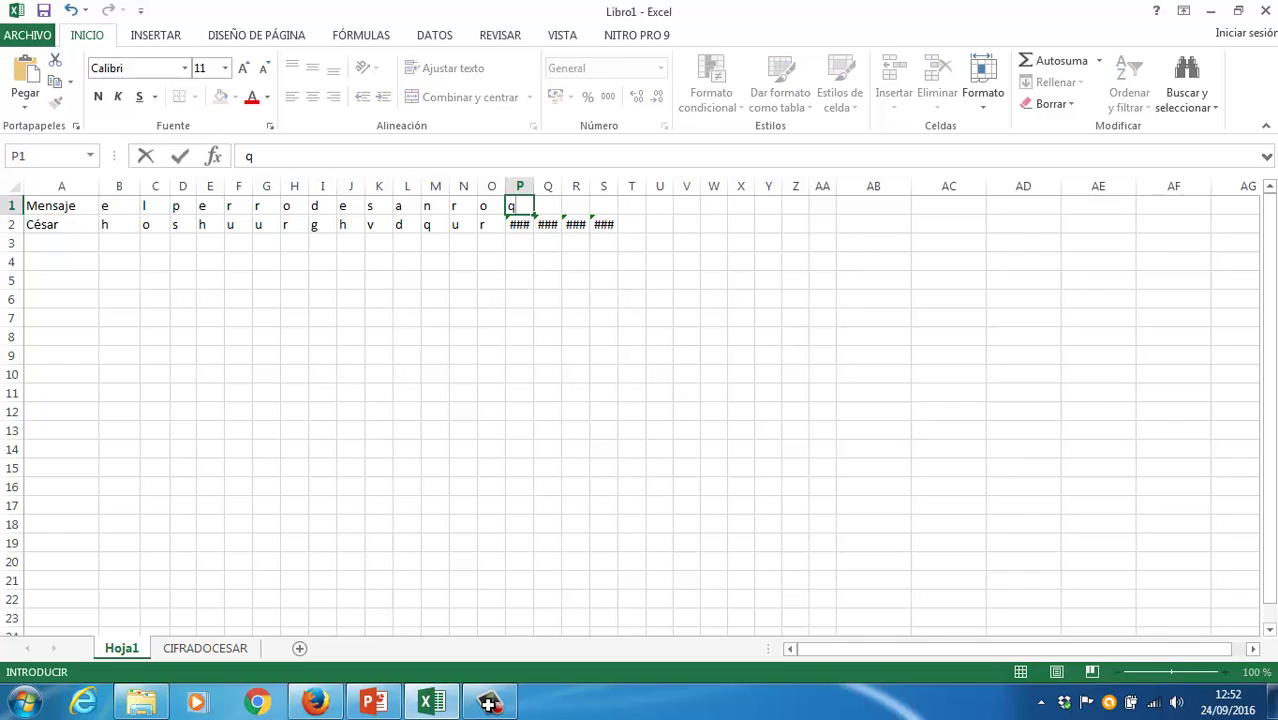
{"action": "key", "text": "Tab"}
{"action": "type", "text": "u"}
{"action": "key", "text": "Tab"}
{"action": "type", "text": "e"}
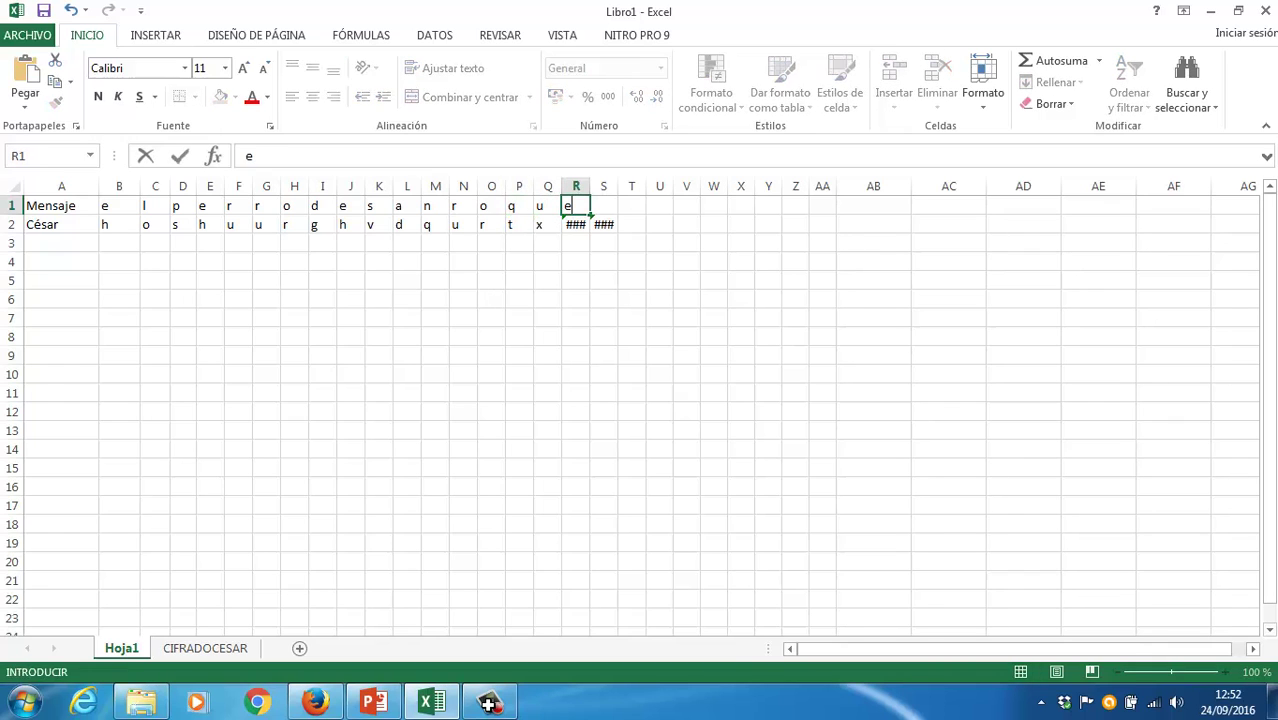
{"action": "key", "text": "Tab"}
- Continue the message with "notiene", one letter per cell in S1:Y1
{"action": "type", "text": "n"}
{"action": "key", "text": "Tab"}
{"action": "type", "text": "o"}
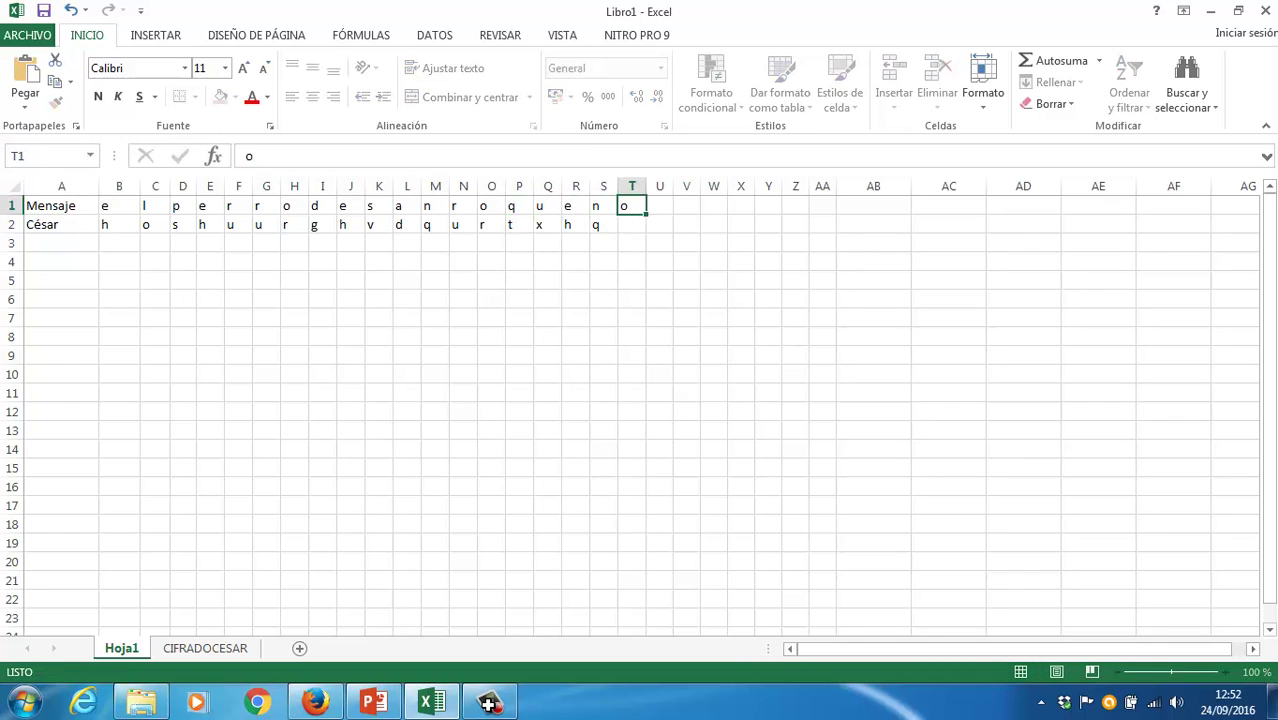
{"action": "key", "text": "Tab"}
{"action": "type", "text": "t"}
{"action": "key", "text": "Tab"}
{"action": "type", "text": "i"}
{"action": "key", "text": "Tab"}
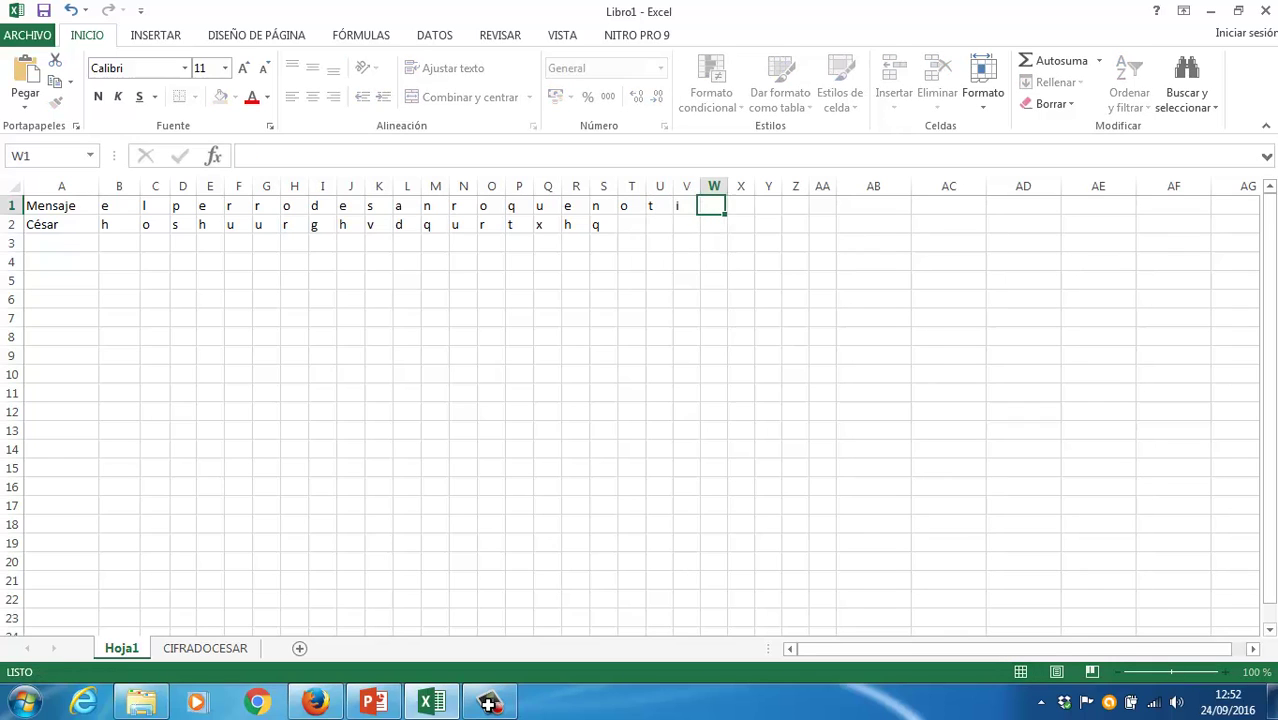
{"action": "type", "text": "e"}
{"action": "key", "text": "Tab"}
{"action": "type", "text": "n"}
{"action": "key", "text": "Tab"}
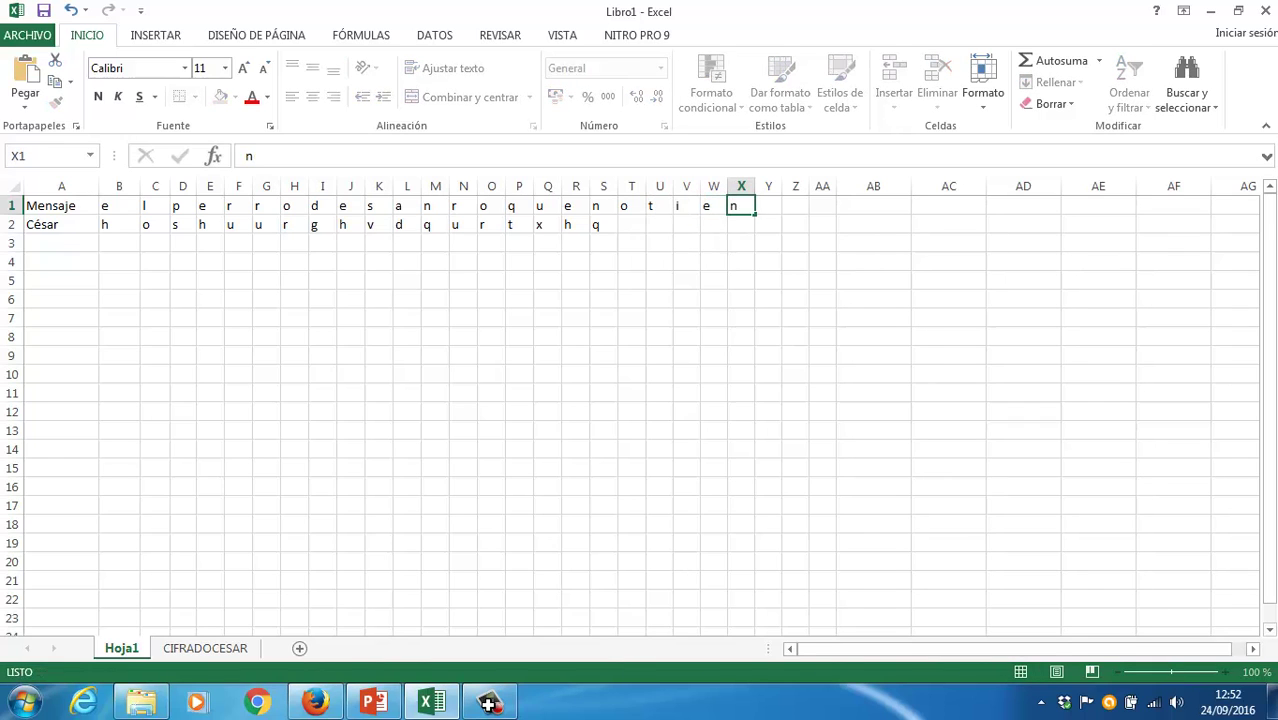
{"action": "type", "text": "e"}
{"action": "key", "text": "Tab"}
- Complete the message with "rabo", one letter per cell in Z1:AC1
{"action": "type", "text": "r"}
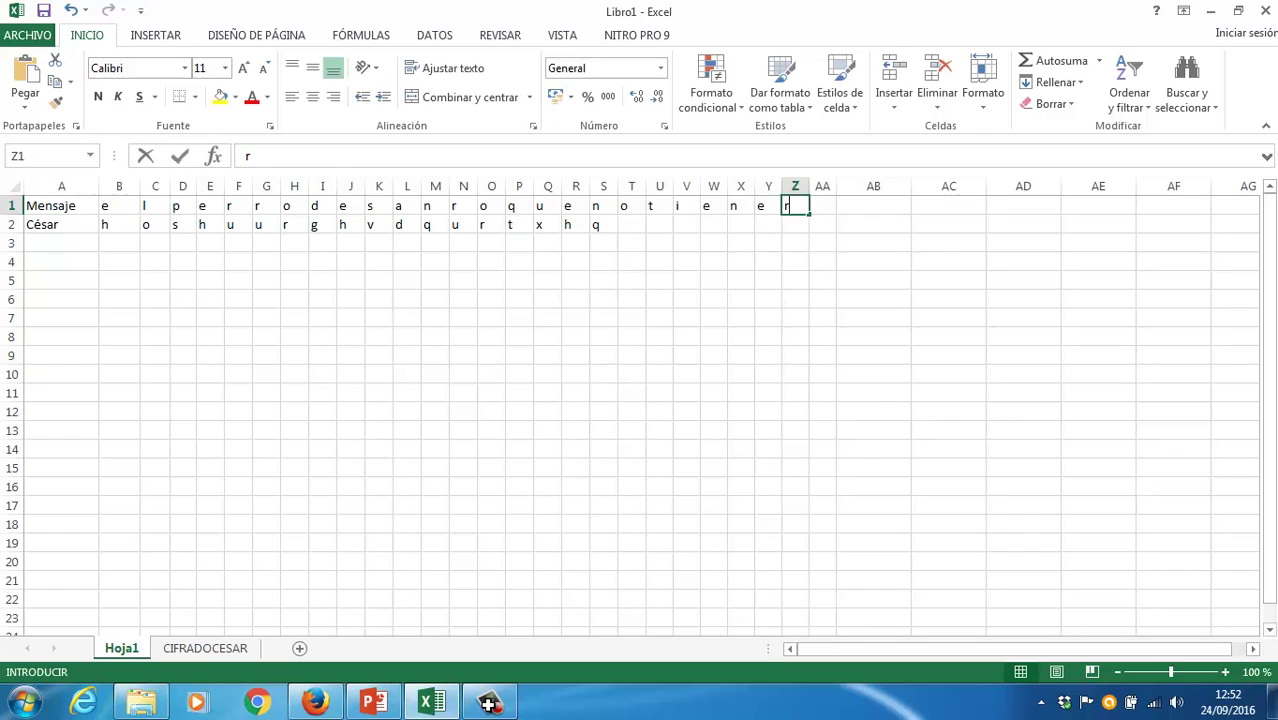
{"action": "key", "text": "Tab"}
{"action": "type", "text": "a"}
{"action": "key", "text": "Tab"}
{"action": "type", "text": "b"}
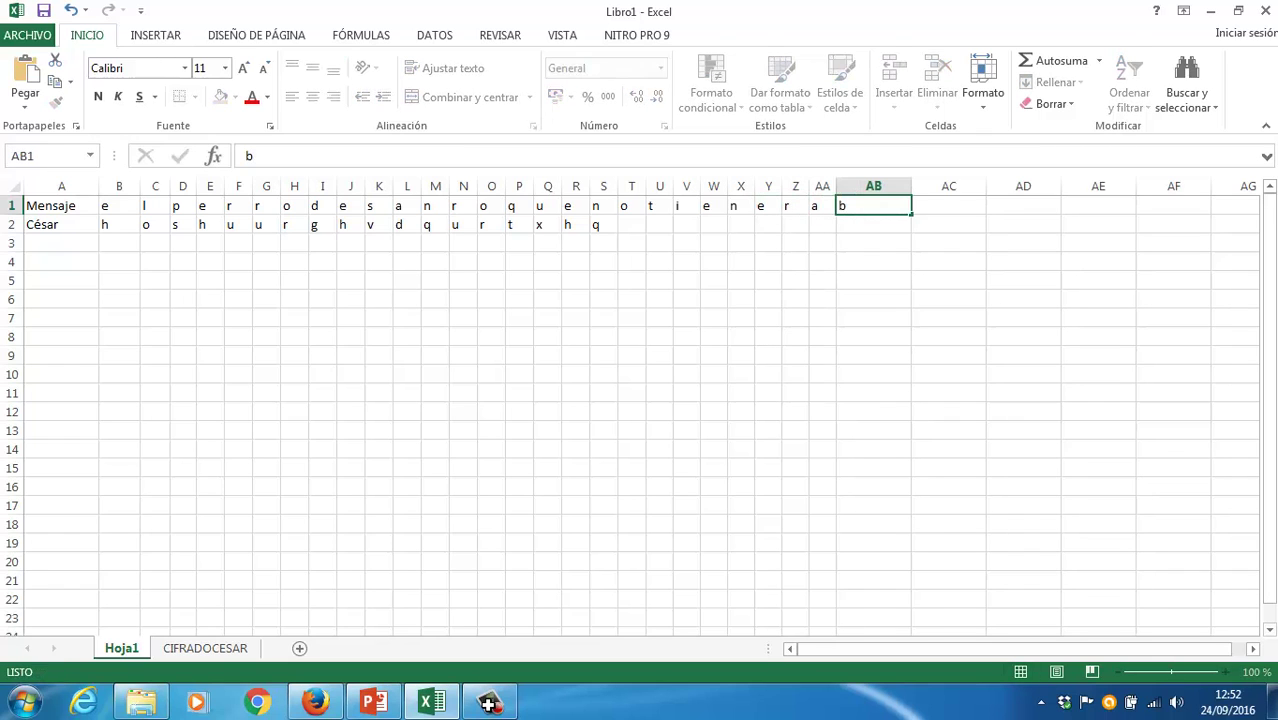
{"action": "key", "text": "Tab"}
{"action": "type", "text": "o"}
{"action": "key", "text": "Tab"}
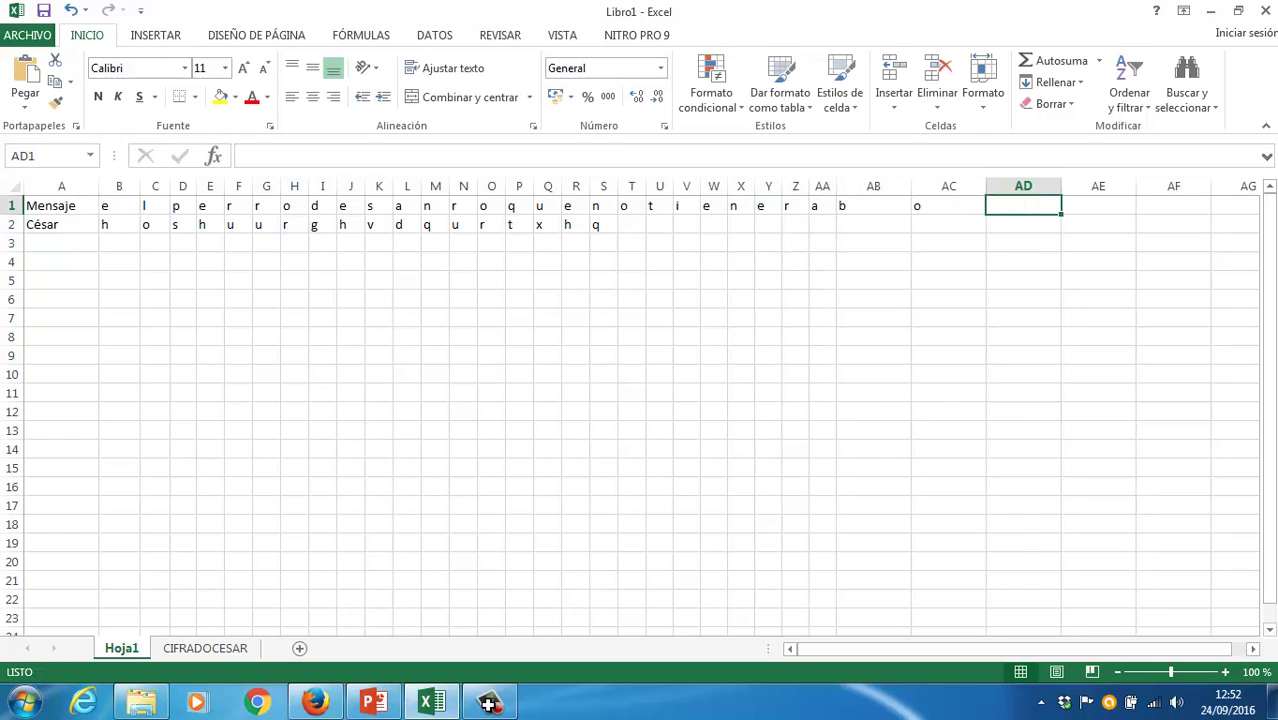
- Extend the BUSCARV formula from S2 through AC2 to encrypt the rest of the message
{"action": "left_click", "coordinate": [603, 224]}
{"action": "left_click_drag", "start_coordinate": [617, 232], "coordinate": [950, 231]}
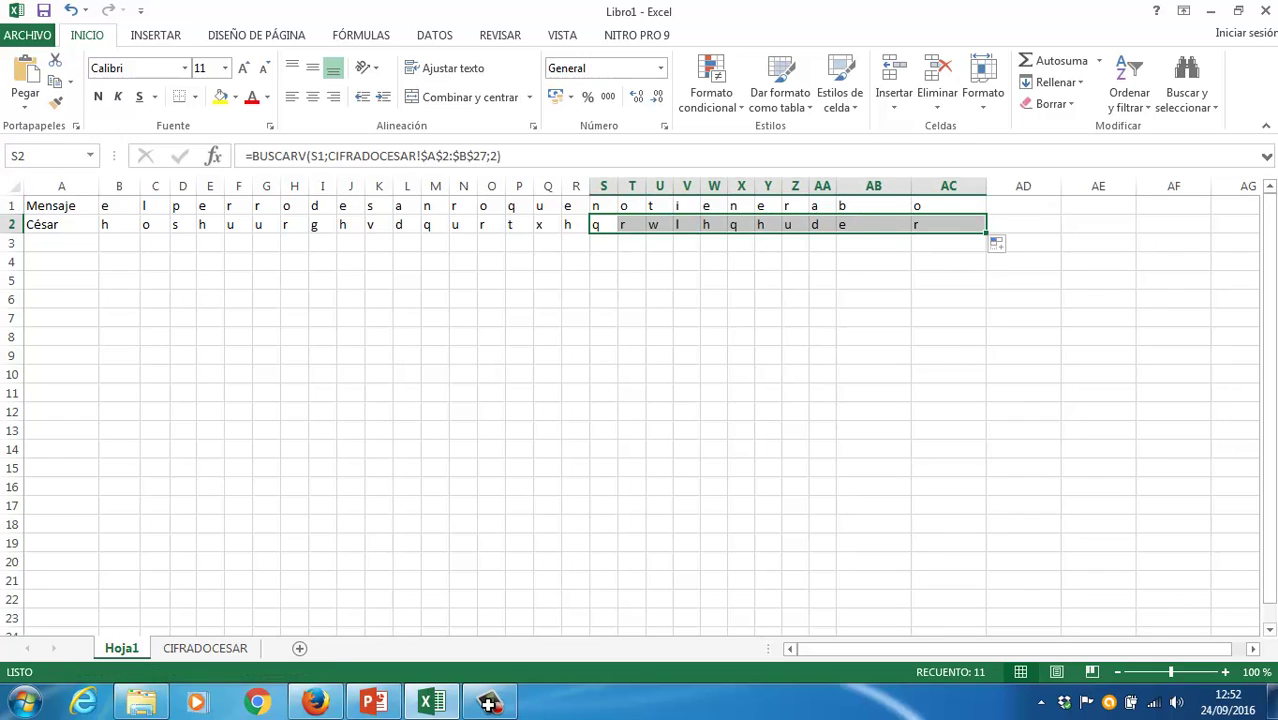
- Select the encrypted message in B2:AC2 and open the CIFRADOCESAR sheet to review its letter table
{"action": "left_click_drag", "start_coordinate": [105, 224], "coordinate": [948, 224]}
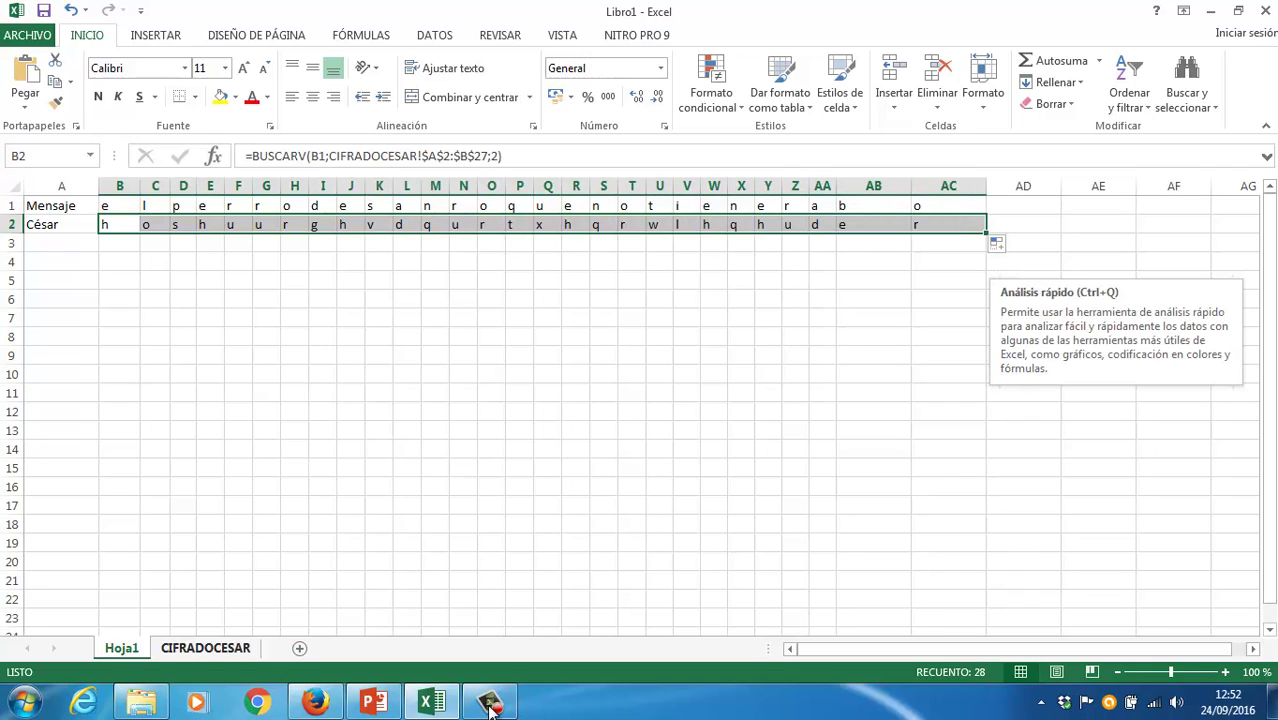
{"action": "left_click", "coordinate": [205, 648]}
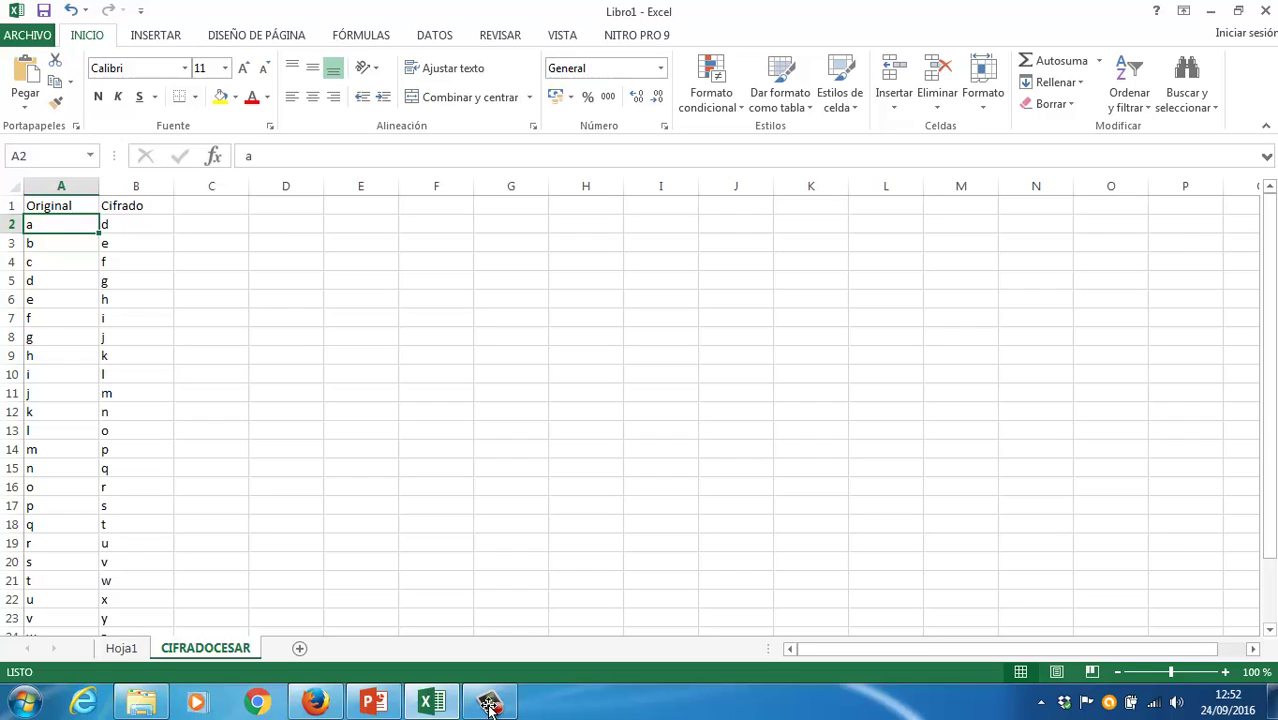
- Copy the original letters in A2:A27 of the CIFRADOCESAR sheet into the column beside Cifrado, starting at C2
{"action": "left_click_drag", "start_coordinate": [61, 224], "coordinate": [61, 600]}
{"action": "key", "text": "ctrl+c"}
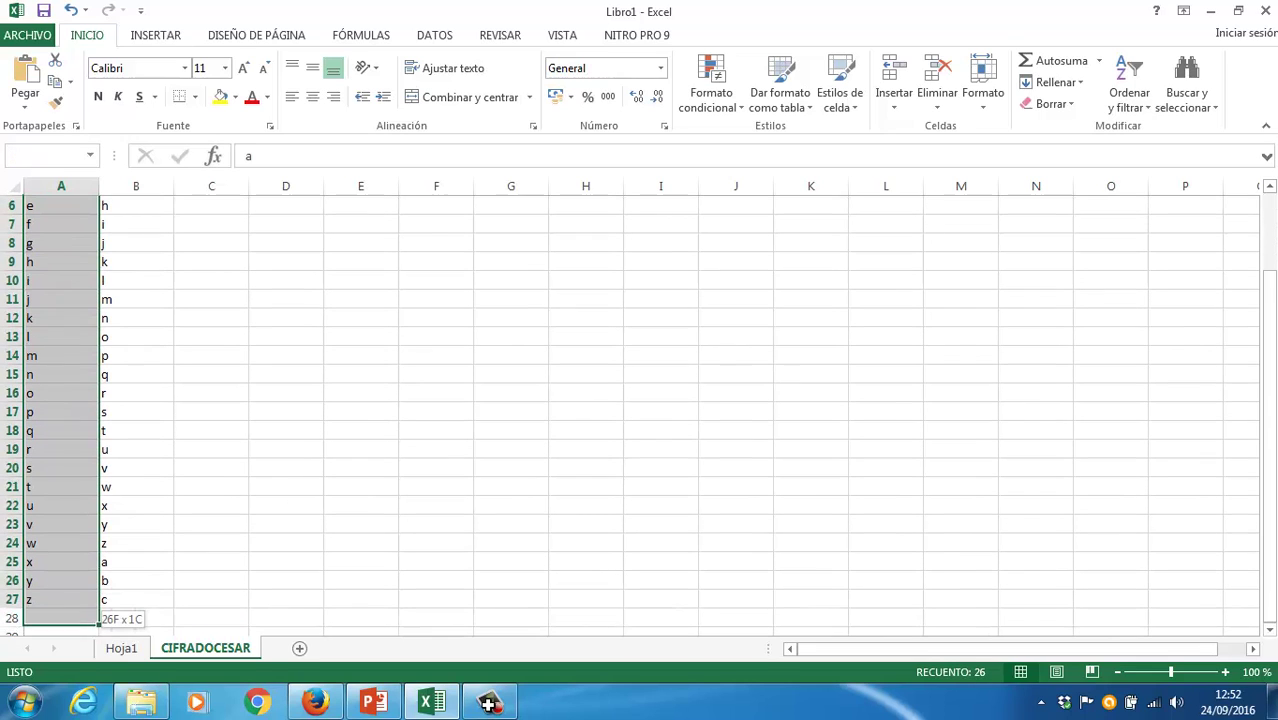
{"action": "scroll", "coordinate": [641, 414], "scroll_direction": "up", "scroll_amount": 2}
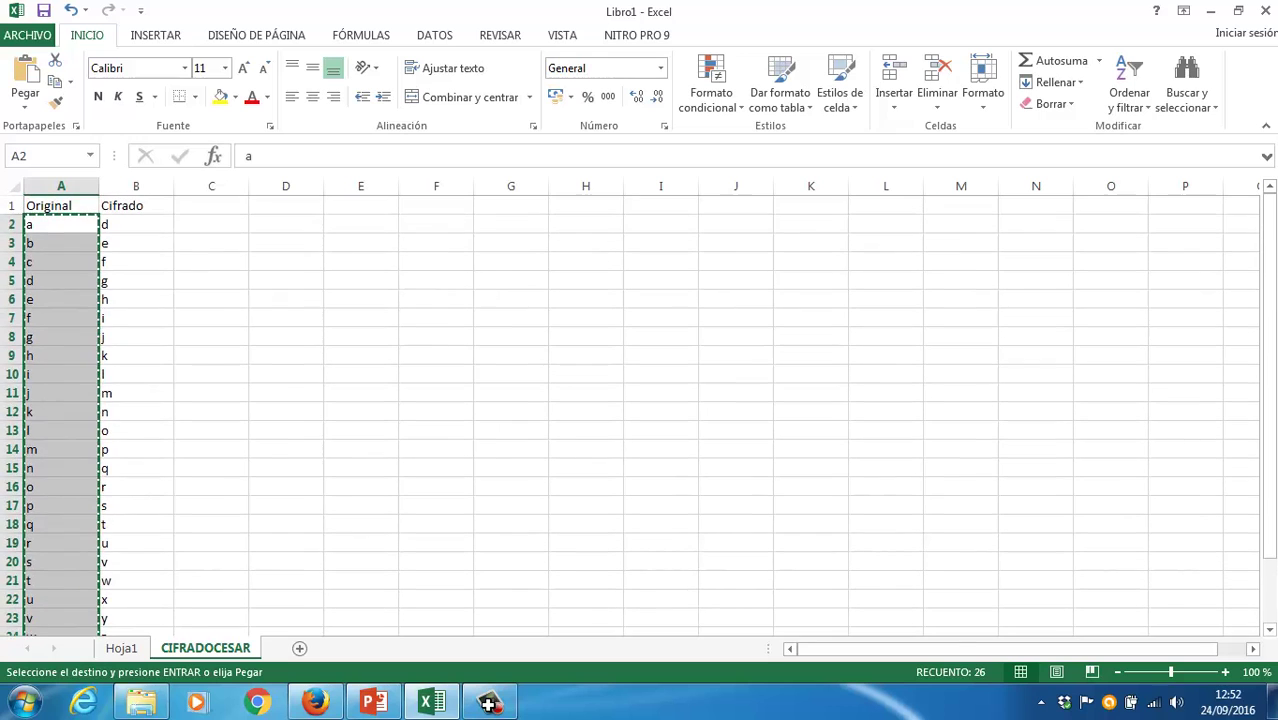
{"action": "left_click", "coordinate": [211, 224]}
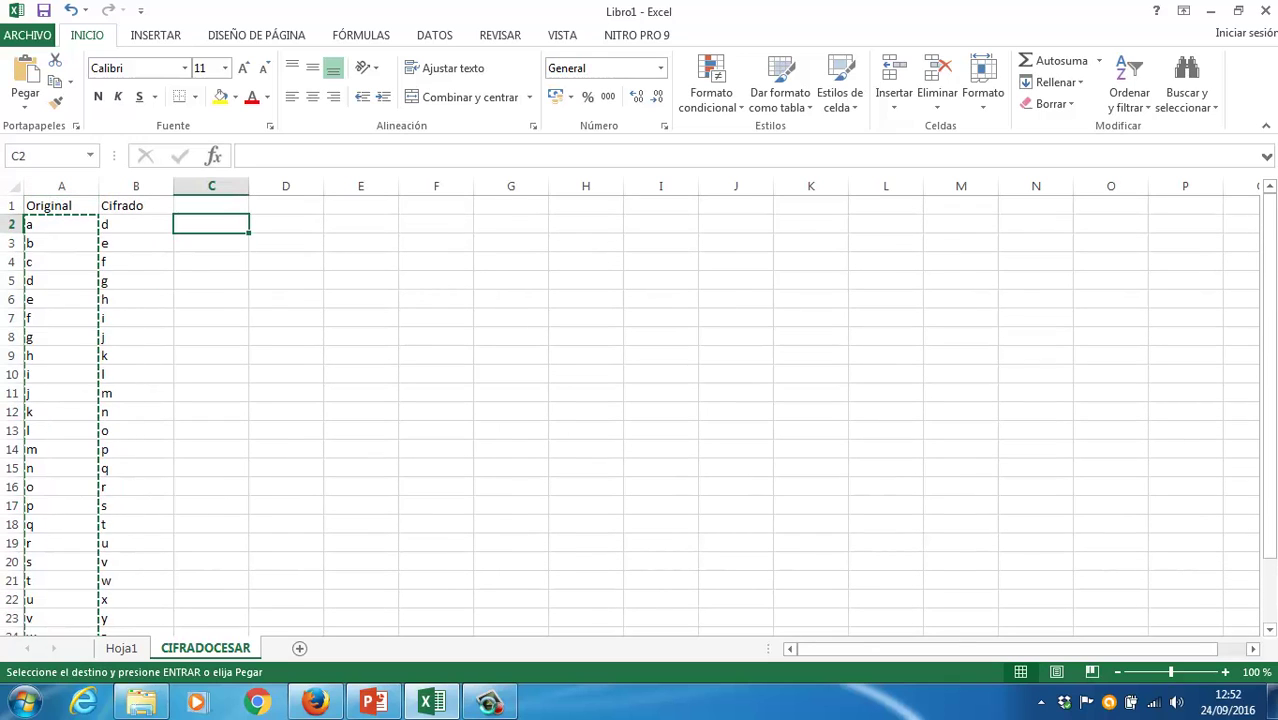
{"action": "key", "text": "ctrl+v"}
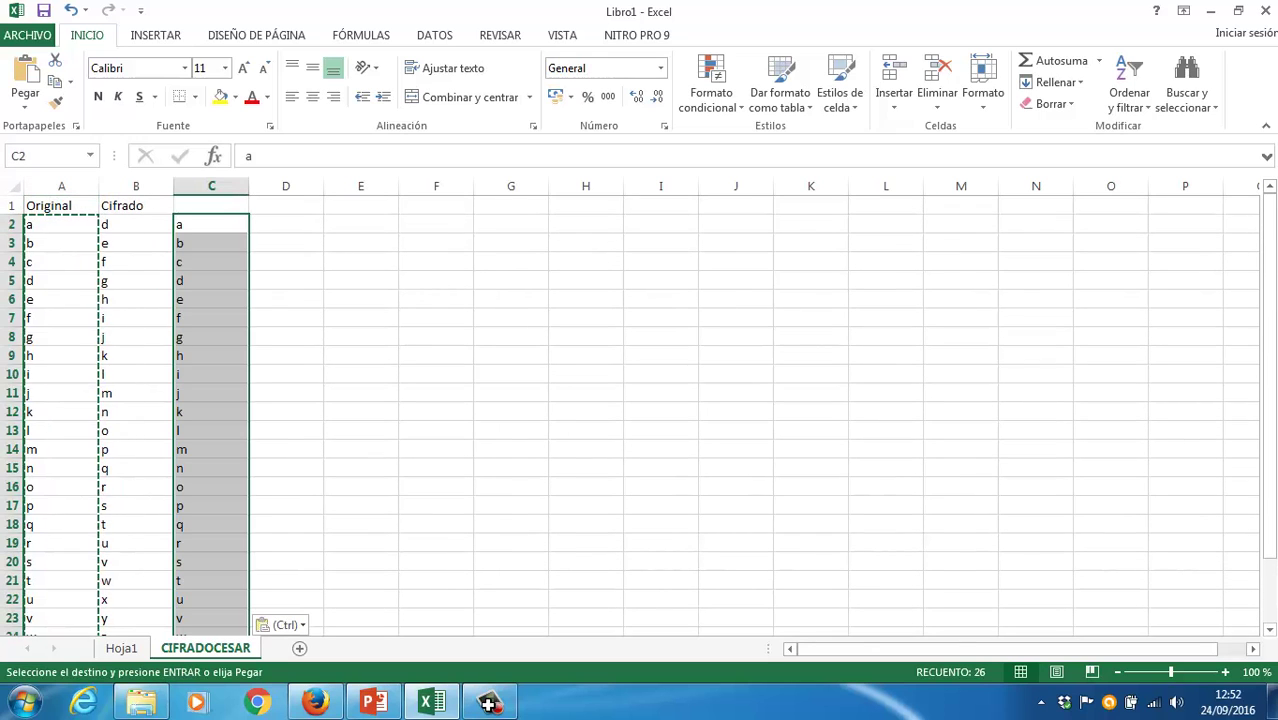
{"action": "key", "text": "Escape"}
- Enter =BUSCARV(B2;CIFRADOCESAR!B2:C27;2) in B3 of Hoja1 to decrypt the first letter, and fill it across through AC3
{"action": "key", "text": "ctrl+Page_Up"}
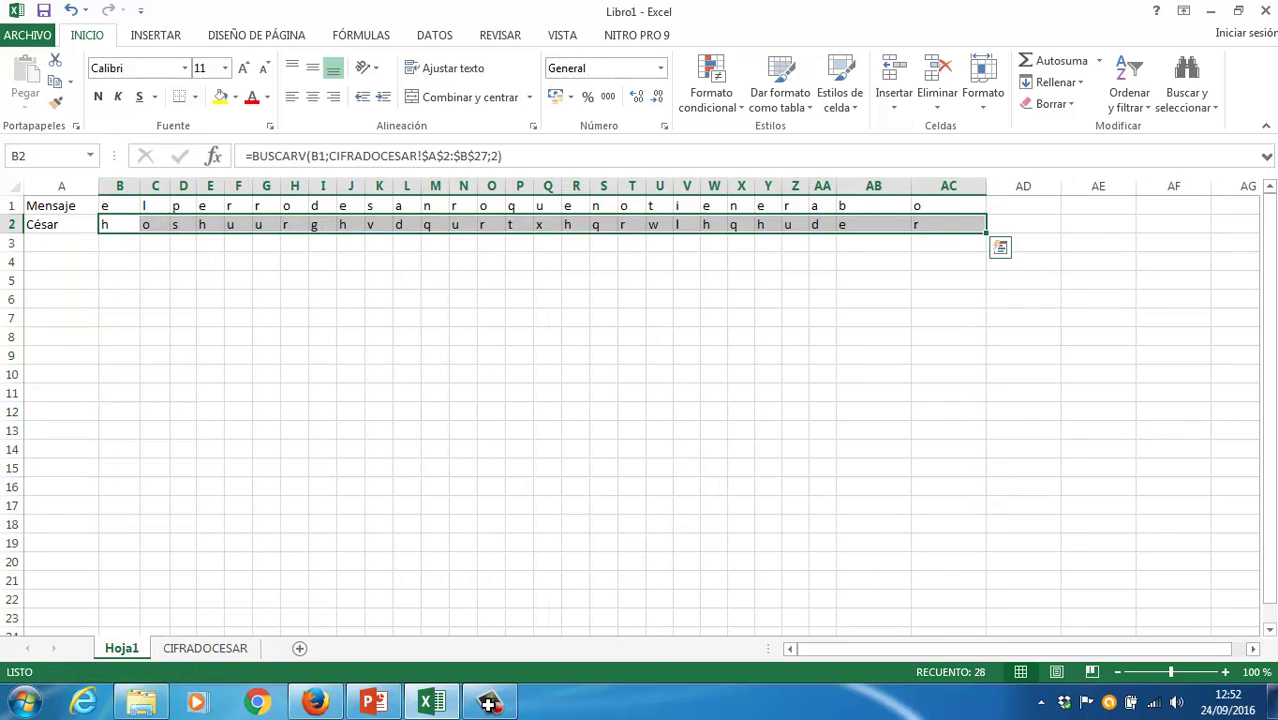
{"action": "left_click", "coordinate": [119, 243]}
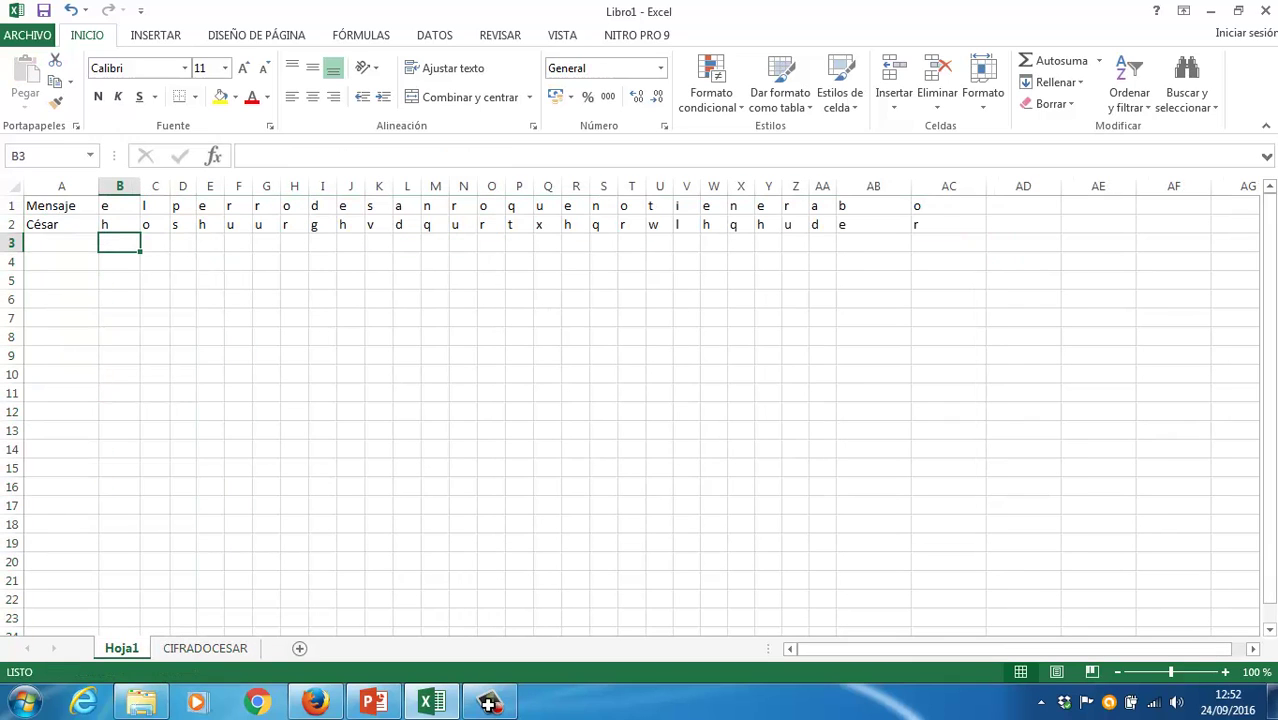
{"action": "type", "text": "=busc"}
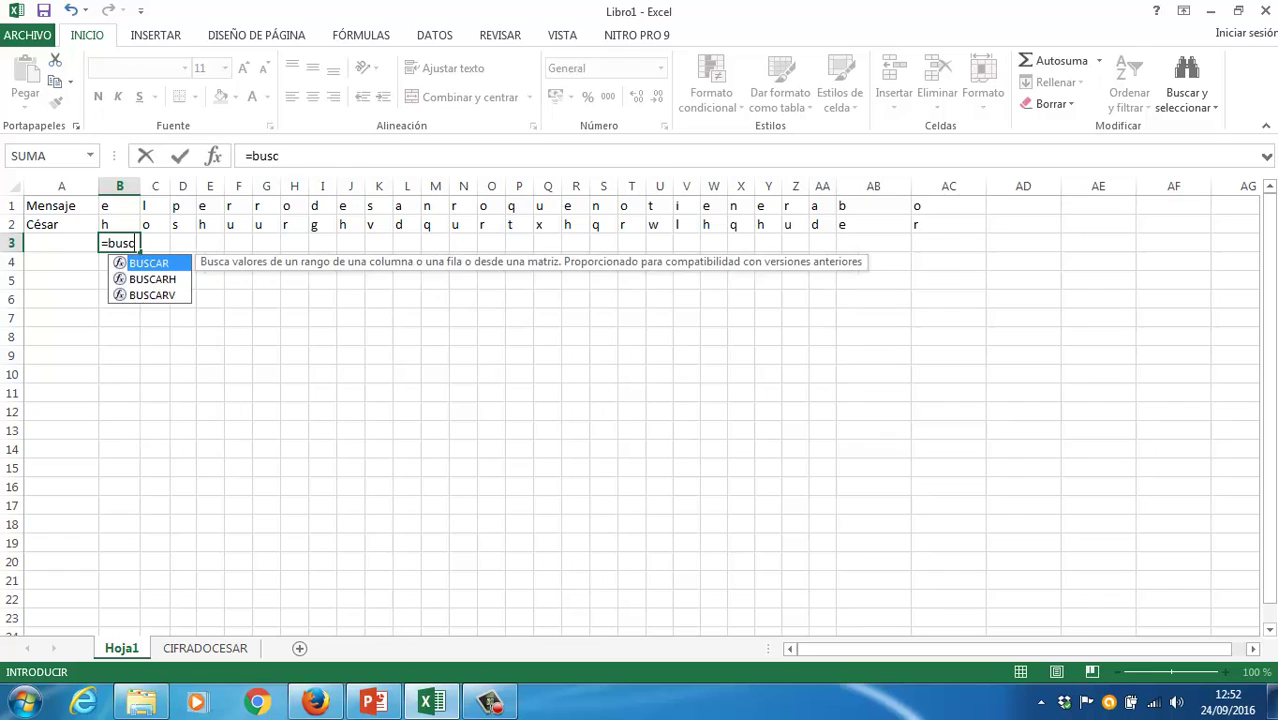
{"action": "type", "text": "arv("}
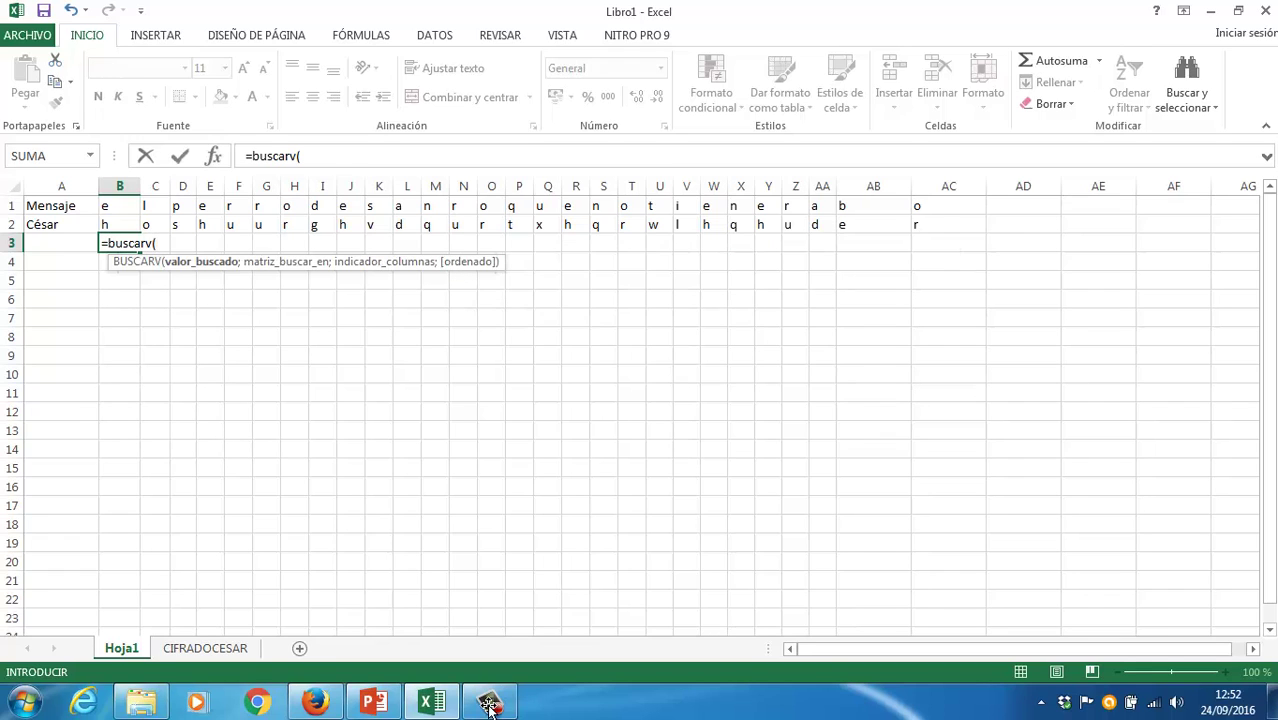
{"action": "key", "text": "Up"}
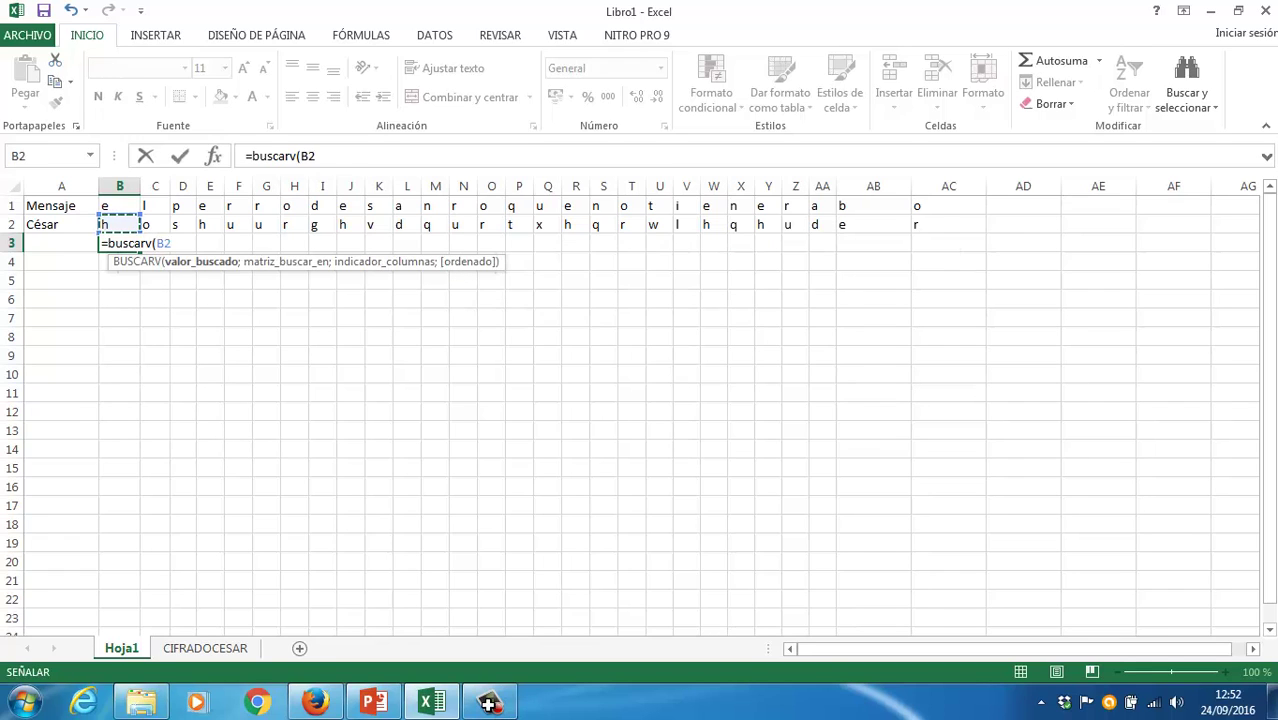
{"action": "type", "text": ";"}
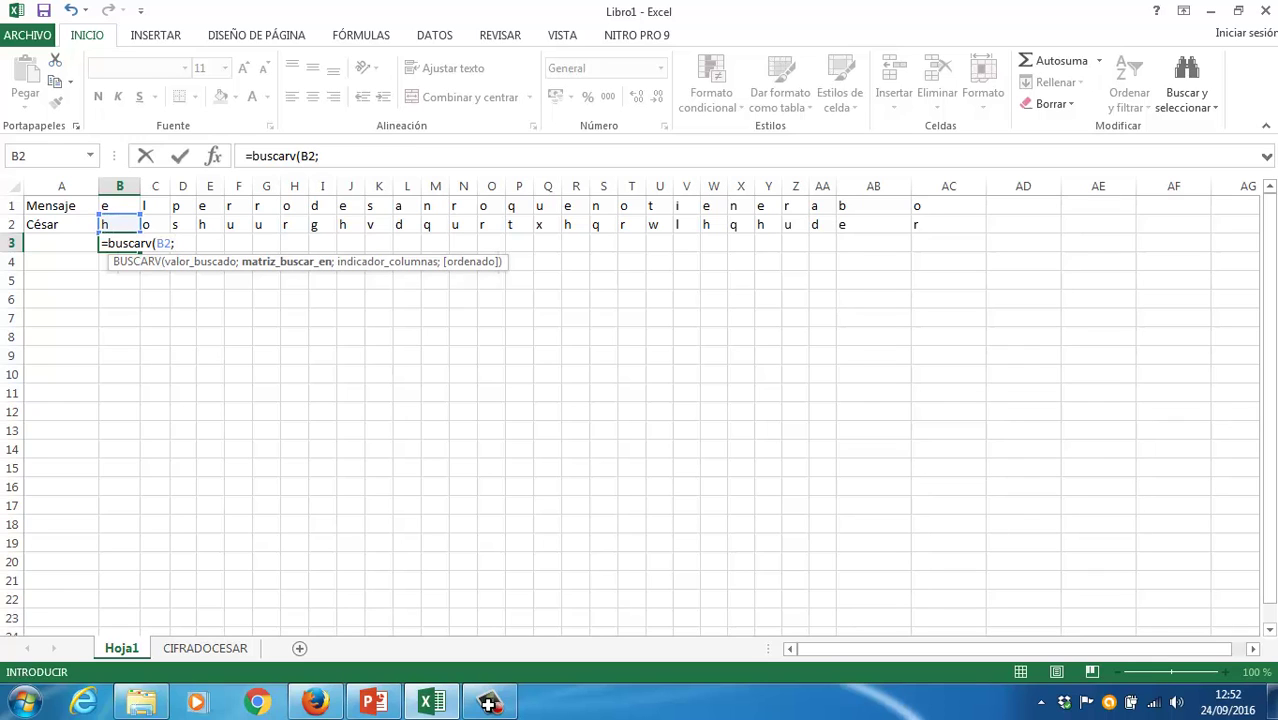
{"action": "key", "text": "ctrl+Page_Down"}
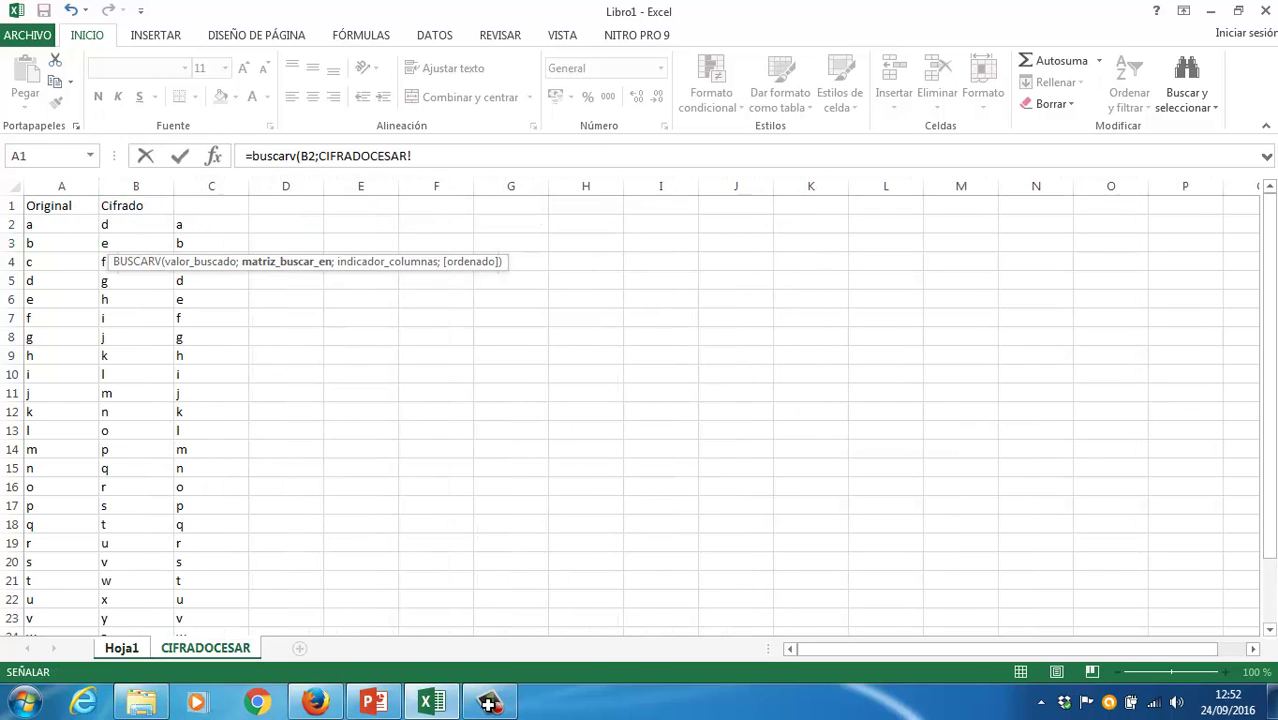
{"action": "key", "text": "shift+Down"}
{"action": "key", "text": "shift+Down"}
{"action": "key", "text": "shift+Down"}
{"action": "key", "text": "shift+Down"}
{"action": "key", "text": "shift+Down"}
{"action": "key", "text": "shift+Down"}
{"action": "key", "text": "shift+Down"}
{"action": "key", "text": "shift+Down"}
{"action": "key", "text": "shift+Down"}
{"action": "key", "text": "shift+Down"}
{"action": "key", "text": "shift+Down"}
{"action": "key", "text": "shift+Down"}
{"action": "key", "text": "shift+Down"}
{"action": "key", "text": "shift+Down"}
{"action": "key", "text": "shift+Down"}
{"action": "key", "text": "shift+Down"}
{"action": "key", "text": "shift+Down"}
{"action": "key", "text": "shift+Down"}
{"action": "key", "text": "shift+Down"}
{"action": "key", "text": "shift+Down"}
{"action": "key", "text": "shift+Right"}
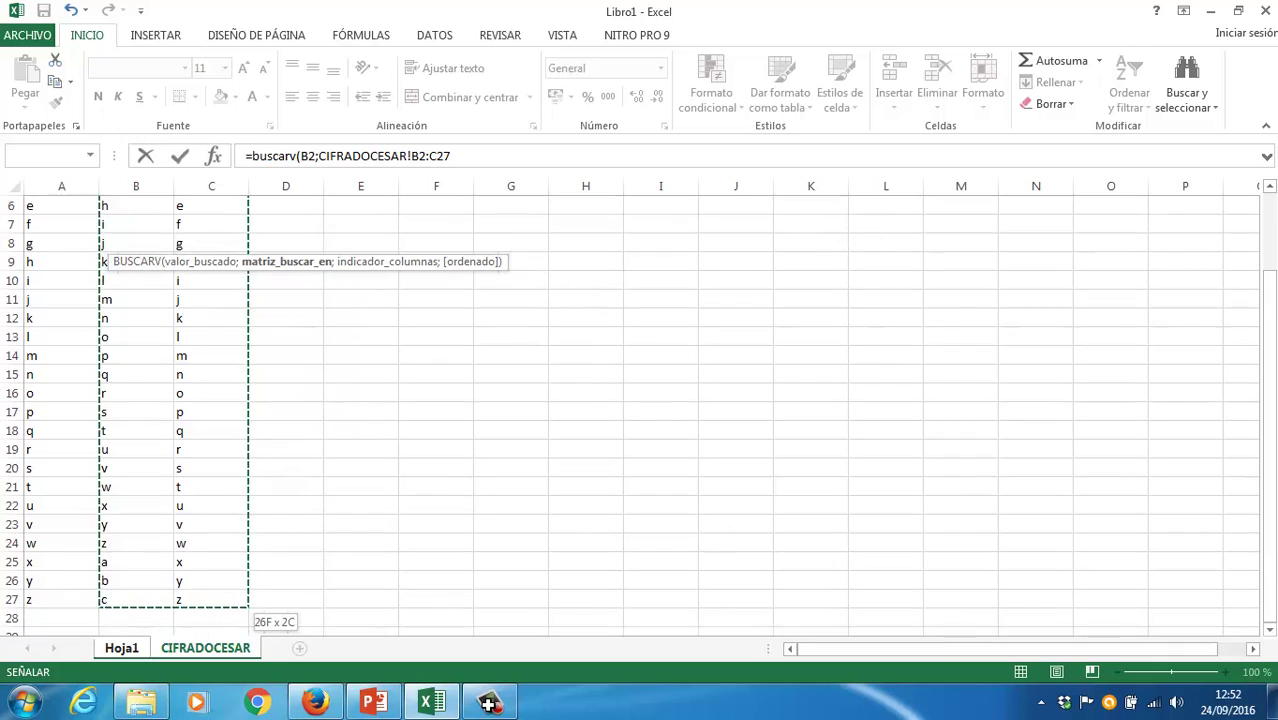
{"action": "key", "text": "shift+Down"}
{"action": "key", "text": "shift+Up"}
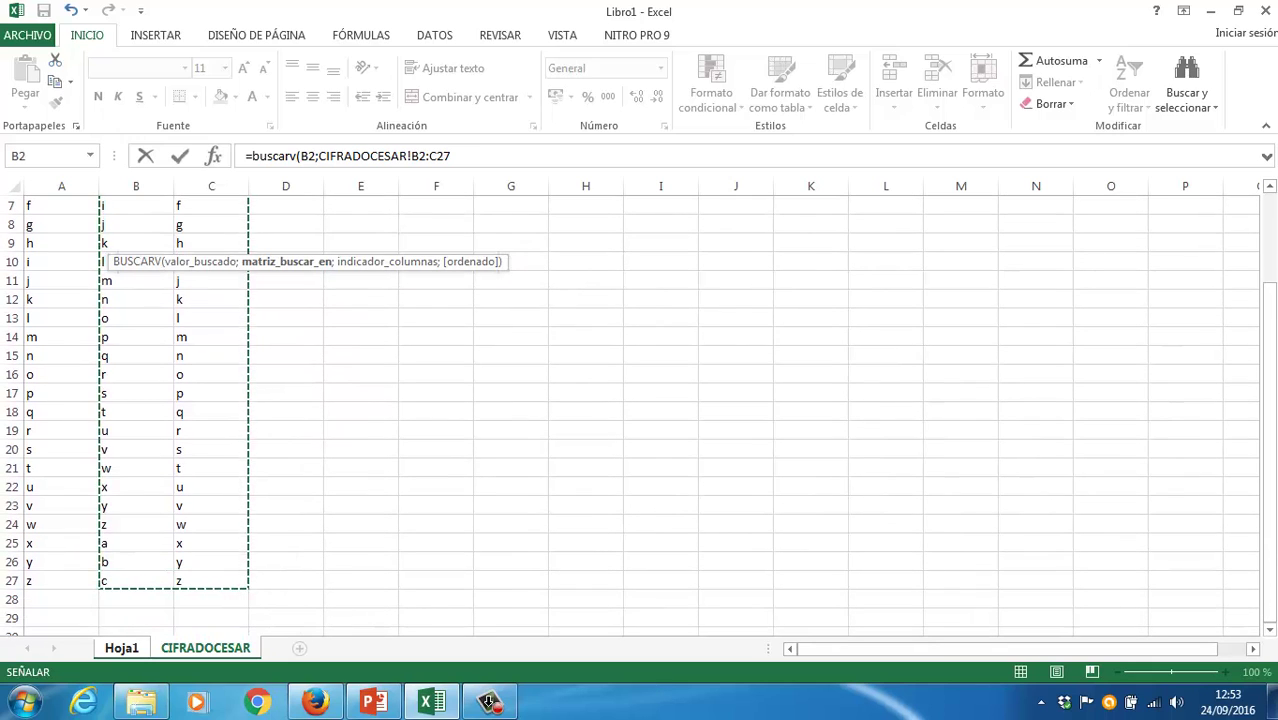
{"action": "key", "text": "F2"}
{"action": "type", "text": ";"}
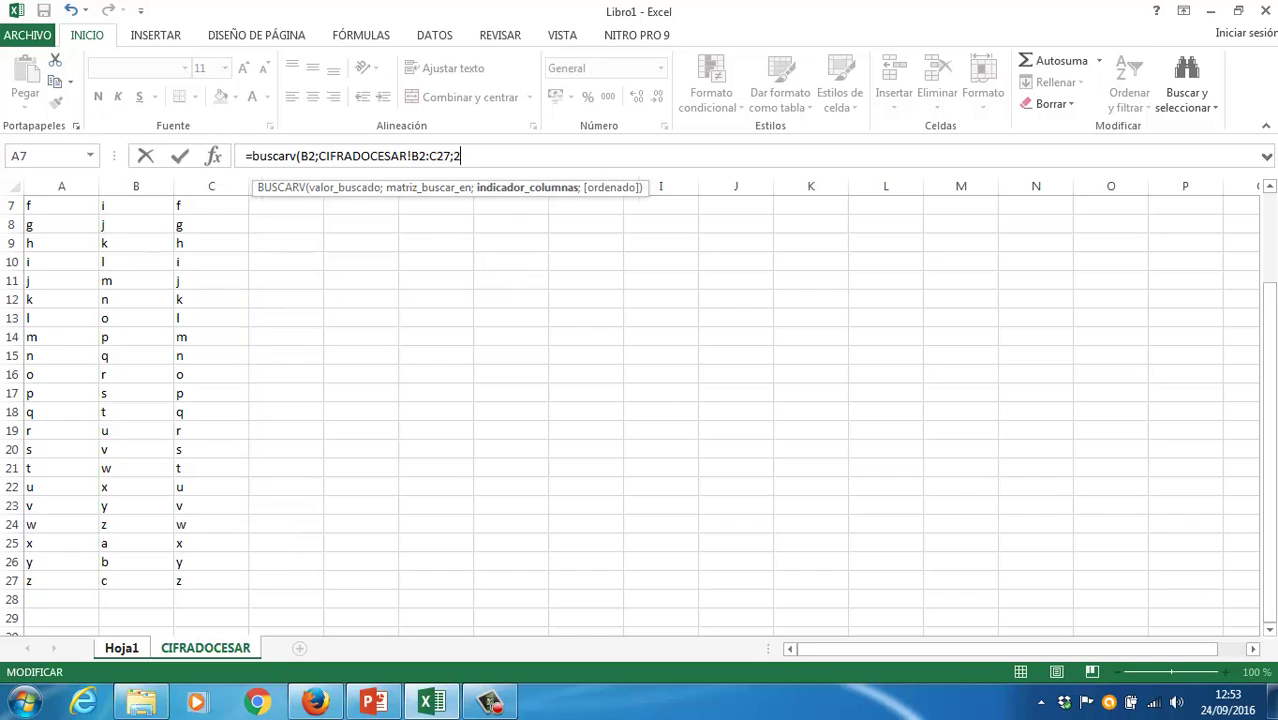
{"action": "type", "text": "2)"}
{"action": "key", "text": "Return"}
{"action": "key", "text": "Up"}
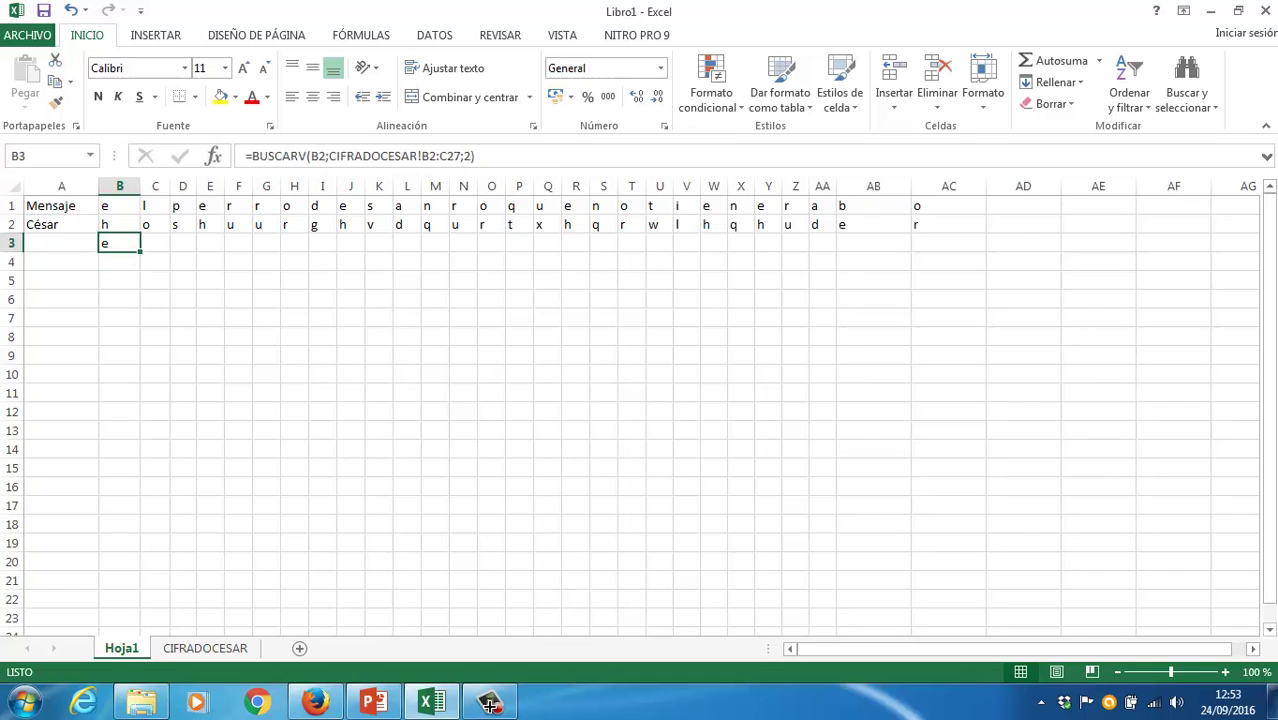
{"action": "left_click_drag", "start_coordinate": [141, 251], "coordinate": [985, 248]}
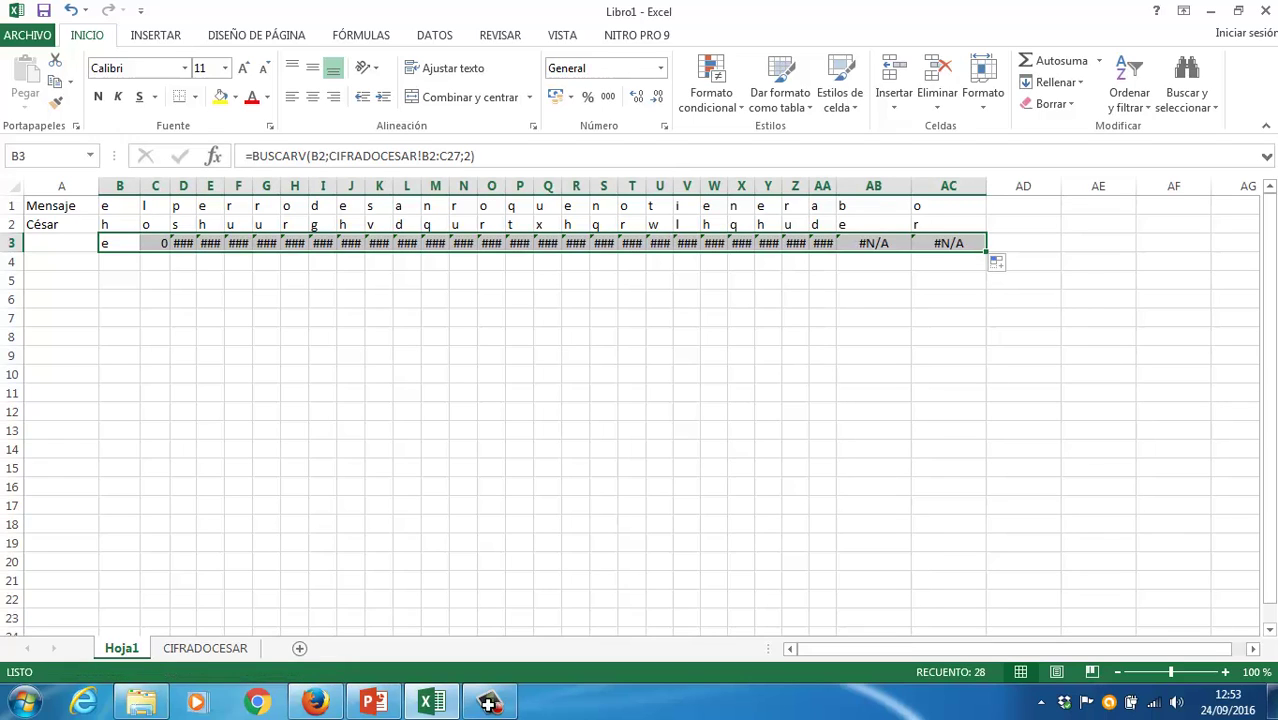
- Make the lookup range in B3's formula absolute as CIFRADOCESAR!$B$2:$C$27 and refill the formula across through AC3
{"action": "left_click", "coordinate": [119, 243]}
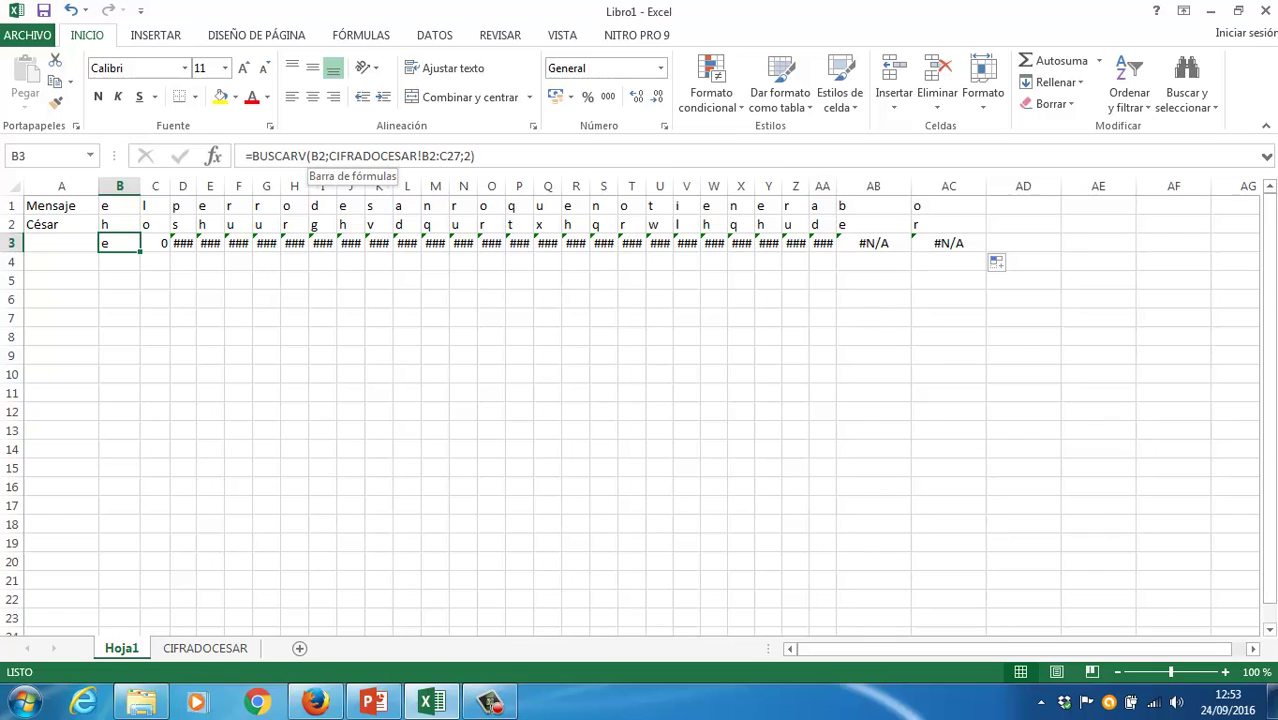
{"action": "left_click", "coordinate": [421, 156]}
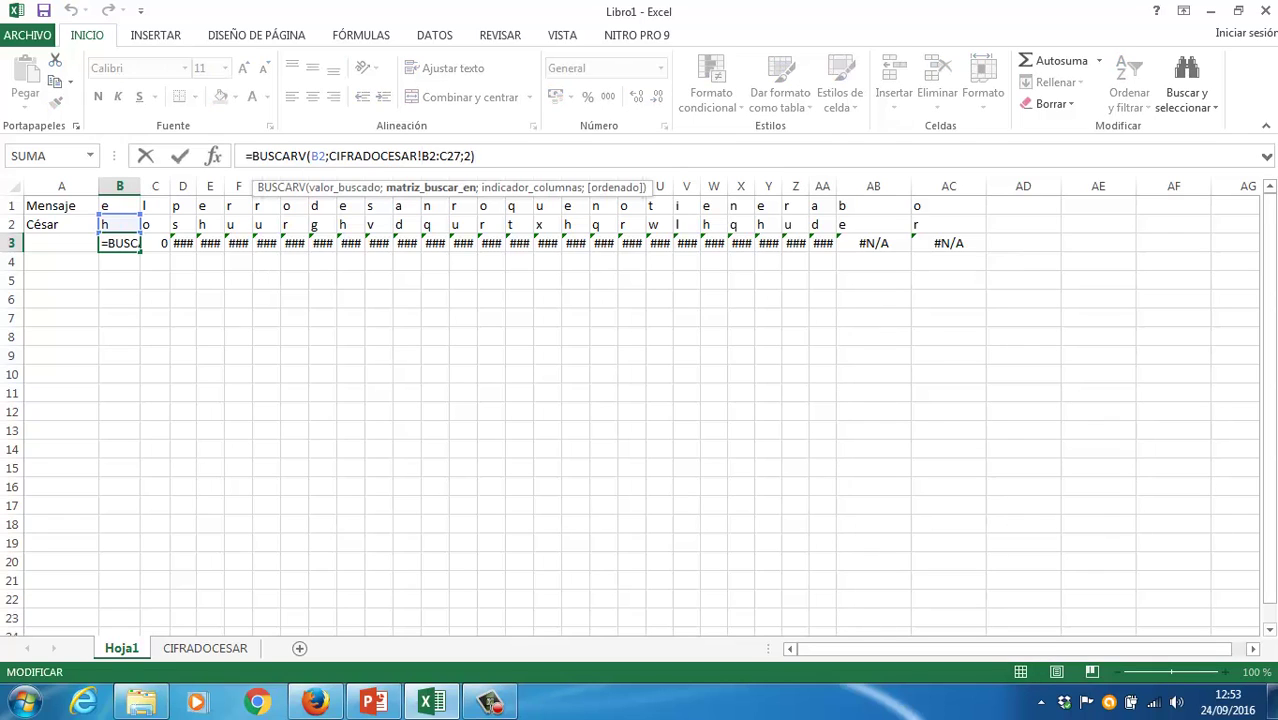
{"action": "type", "text": "$"}
{"action": "key", "text": "Right"}
{"action": "type", "text": "$B"}
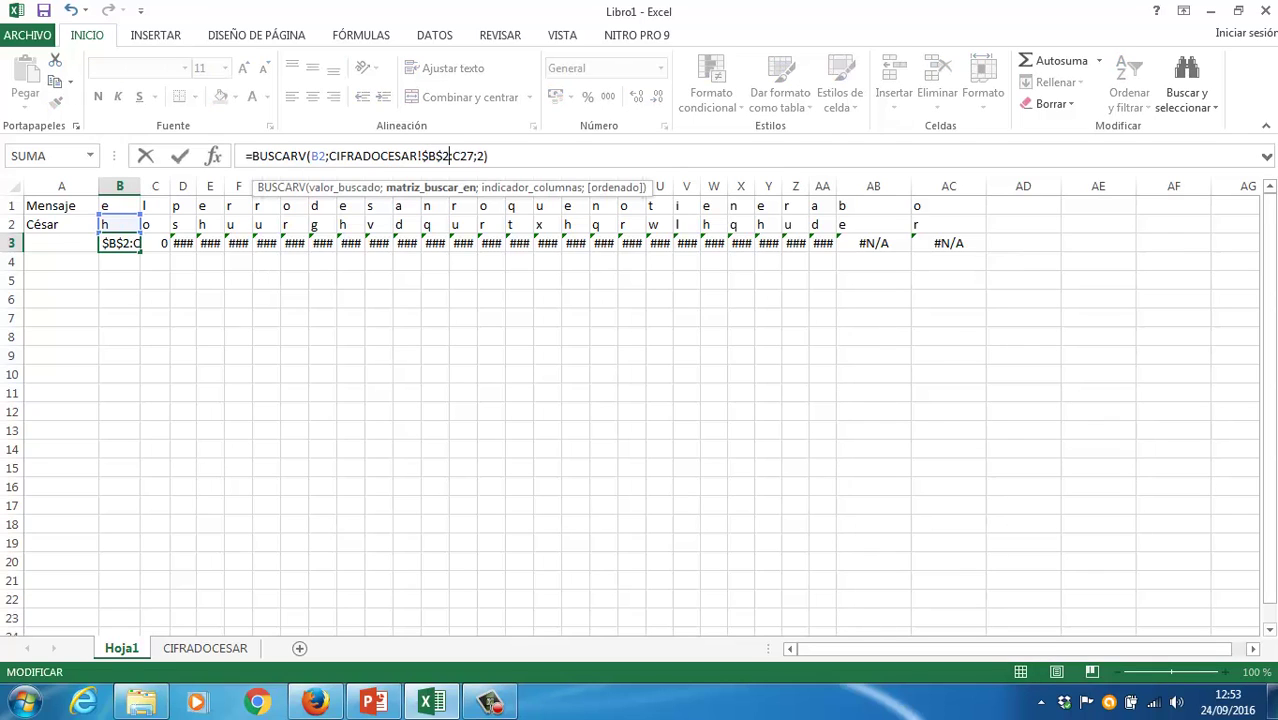
{"action": "type", "text": "$C$"}
{"action": "key", "text": "Right"}
{"action": "type", "text": "$"}
{"action": "key", "text": "Return"}
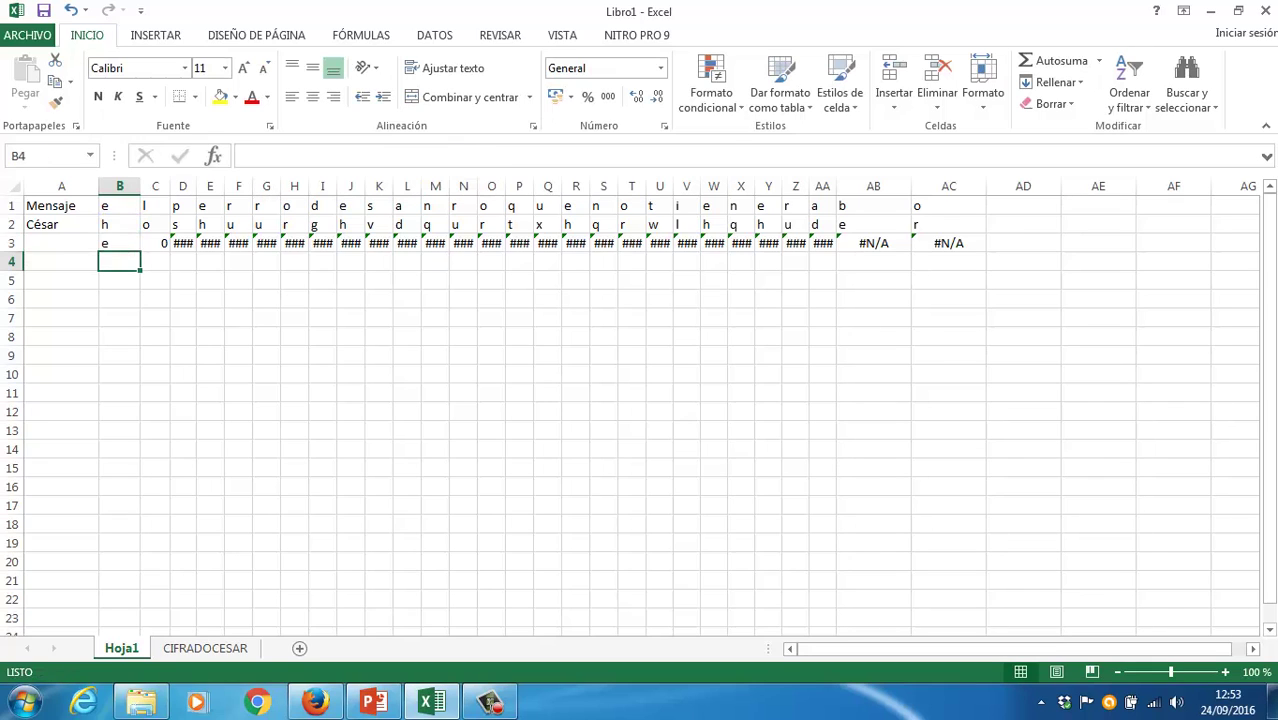
{"action": "key", "text": "Up"}
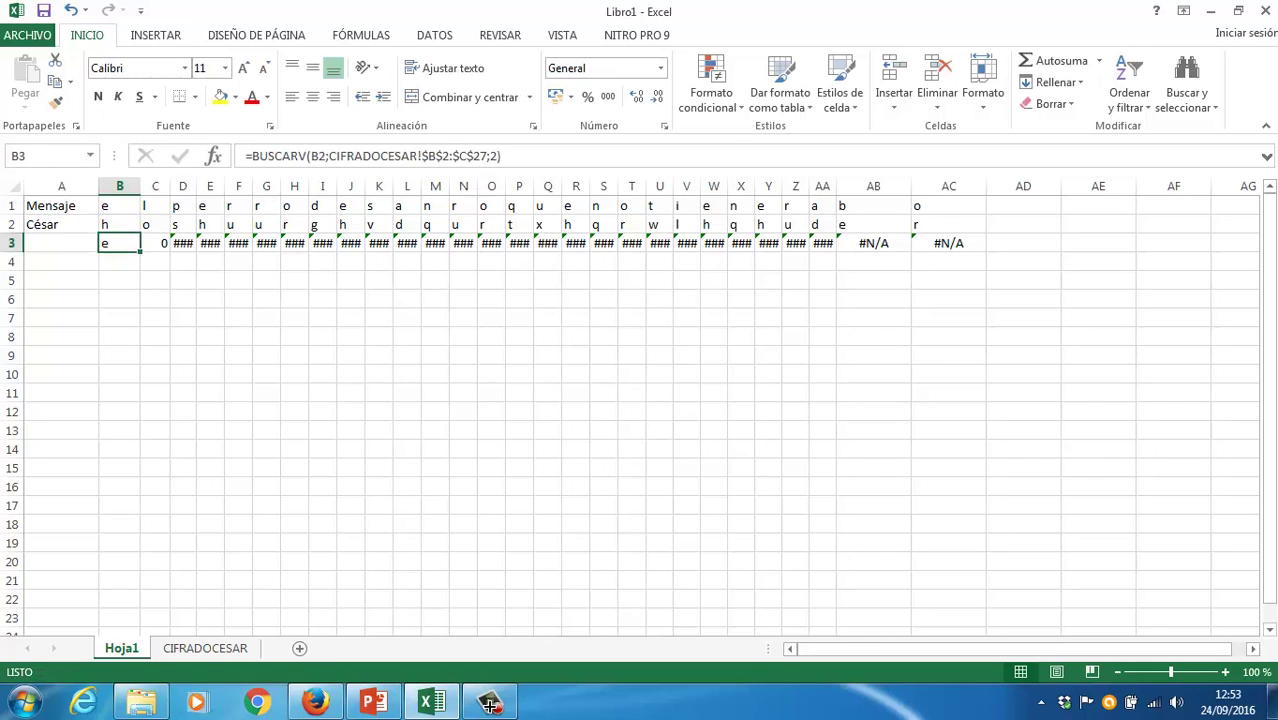
{"action": "left_click_drag", "start_coordinate": [140, 251], "coordinate": [985, 247]}
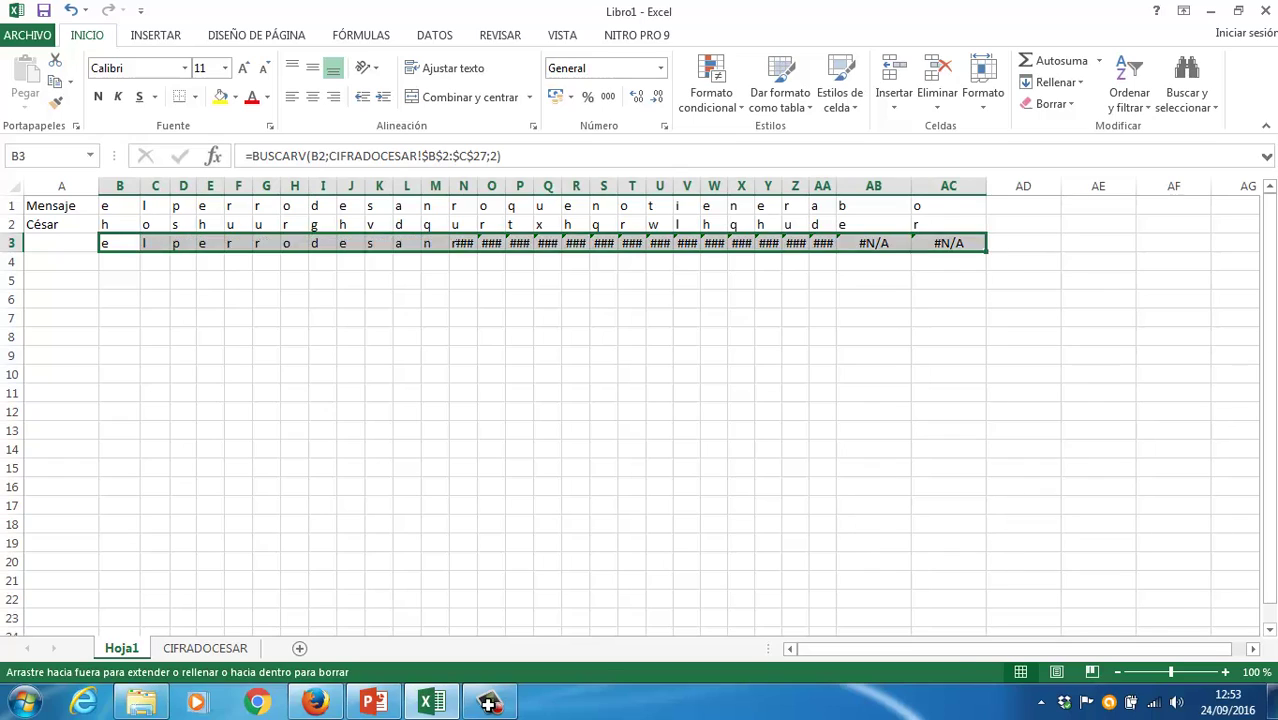